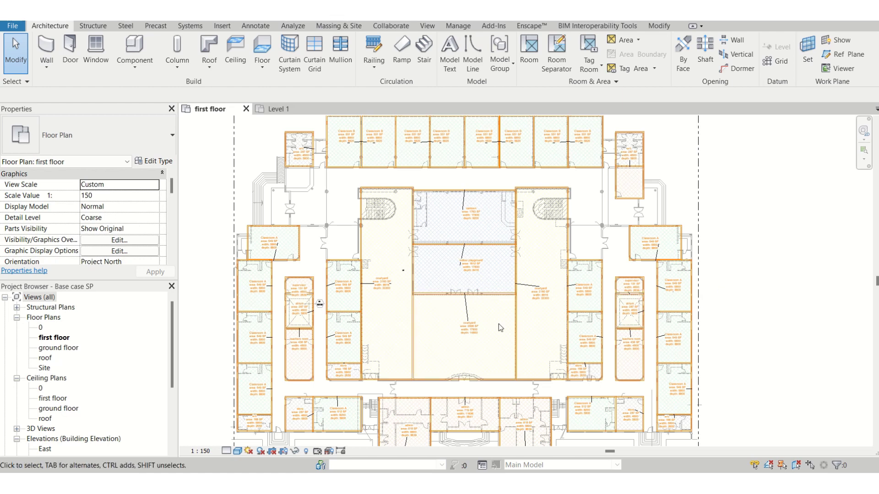
Examine the colour-coded space planning regions across the first floor plan, from the overall layout to the lower wing and courtyards.
scroll(504, 328, "up", 2)
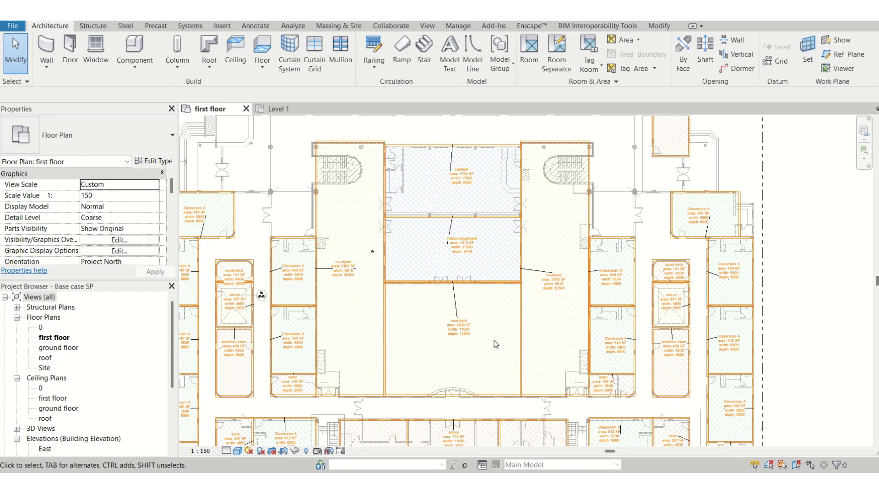
scroll(496, 344, "down", 4)
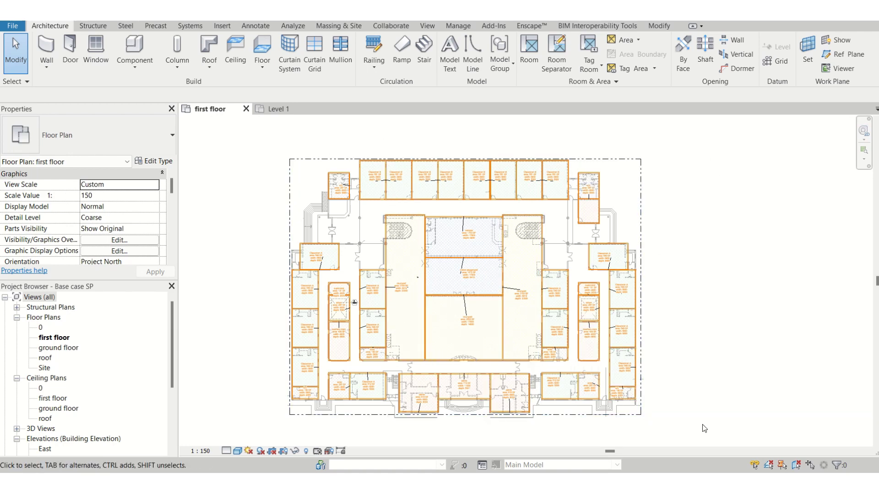
scroll(570, 372, "up", 1)
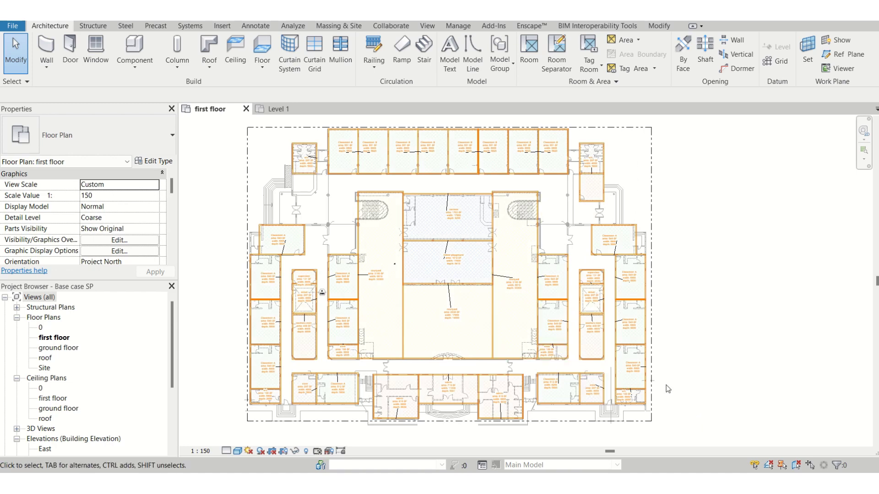
scroll(543, 377, "down", 1)
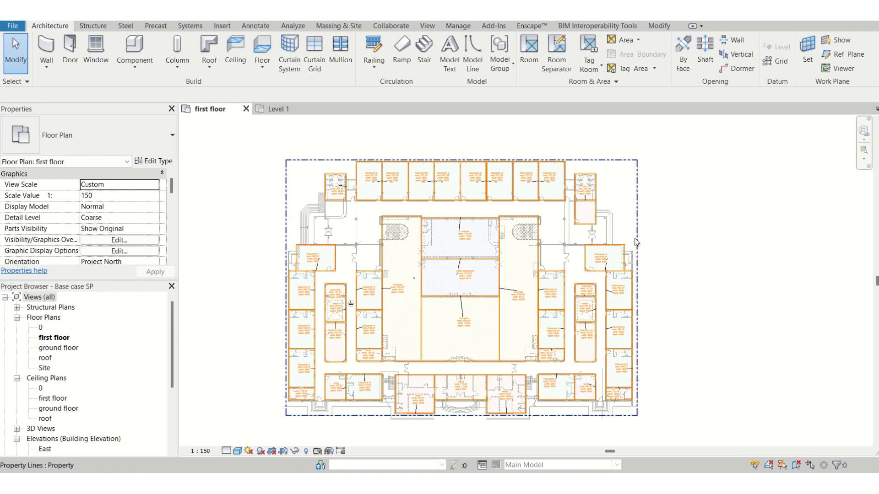
scroll(367, 300, "up", 2)
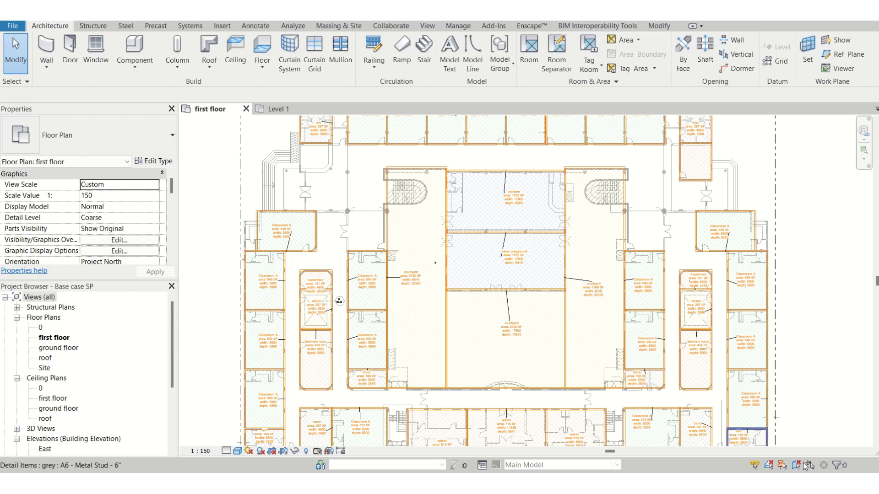
middle_click_drag(797, 384, 677, 330)
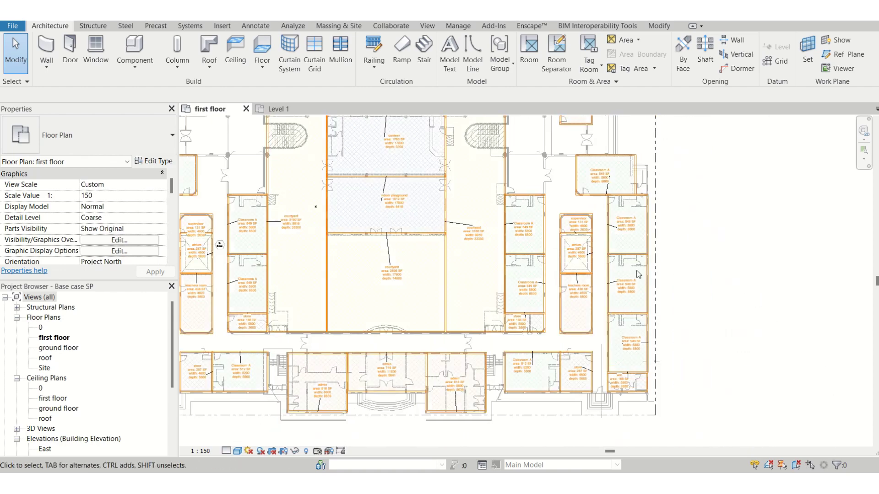
middle_click_drag(276, 243, 480, 314)
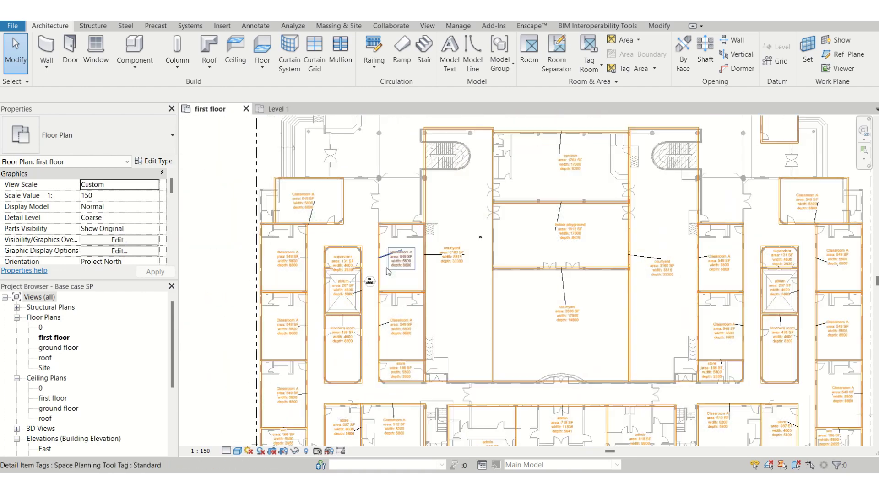
Select the green Classroom A region between the supervisor room and the courtyard.
scroll(355, 290, "up", 5)
left_click(376, 220)
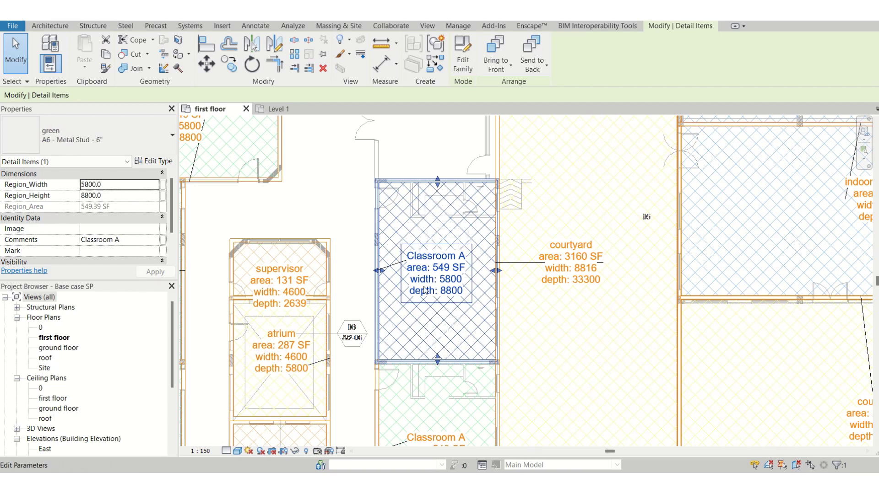
scroll(454, 237, "up", 1)
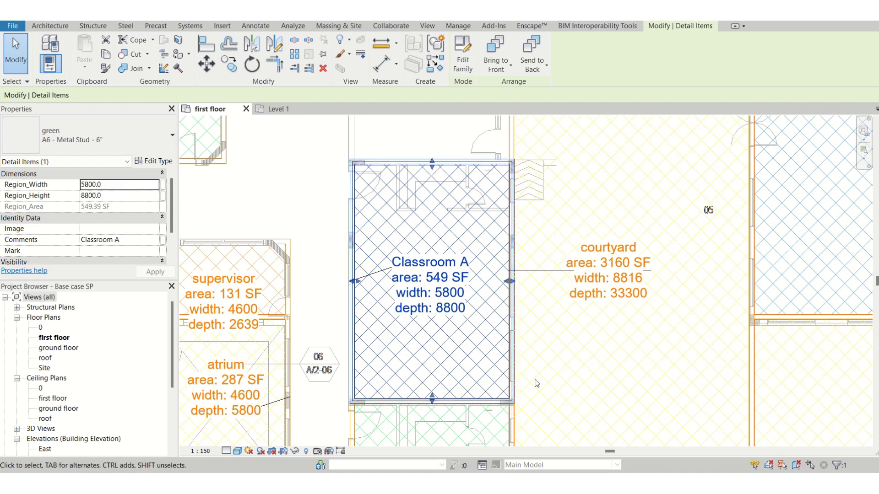
Switch to Chrome and read the Revit Templateer post on the space planning tool down to its family download links.
mouse_move(573, 471)
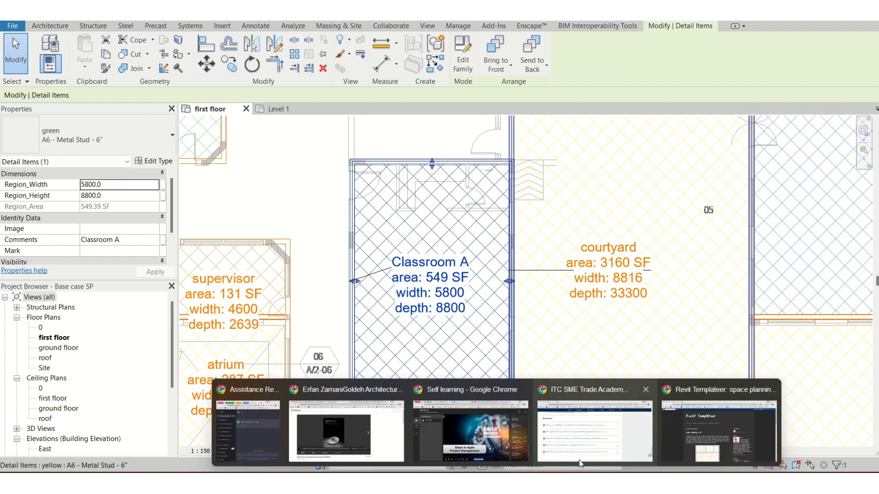
left_click(671, 436)
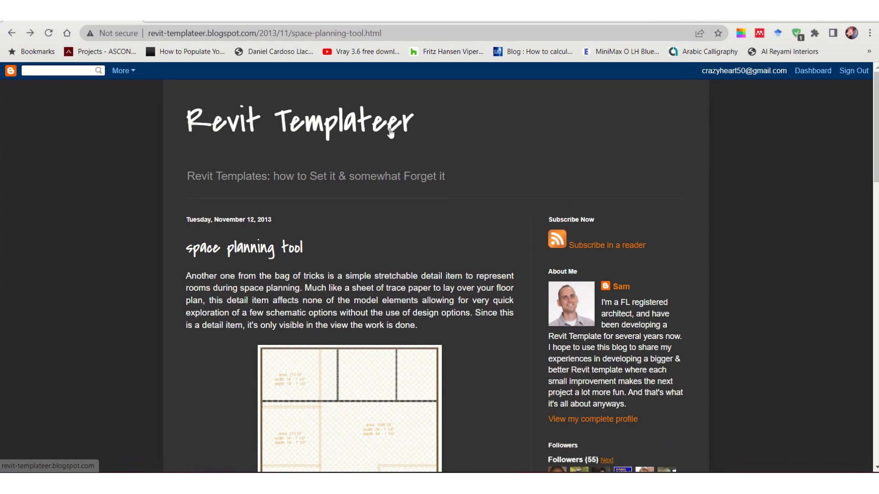
scroll(518, 340, "down", 3)
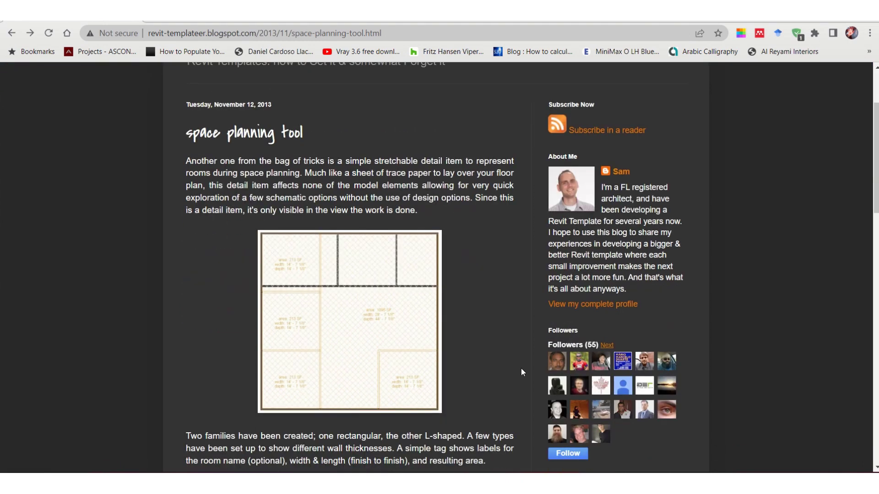
scroll(321, 202, "up", 3)
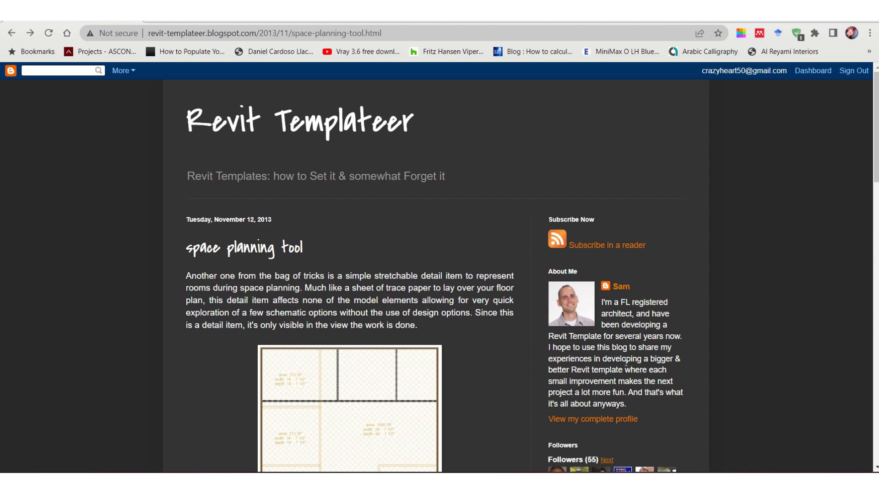
scroll(379, 265, "down", 4)
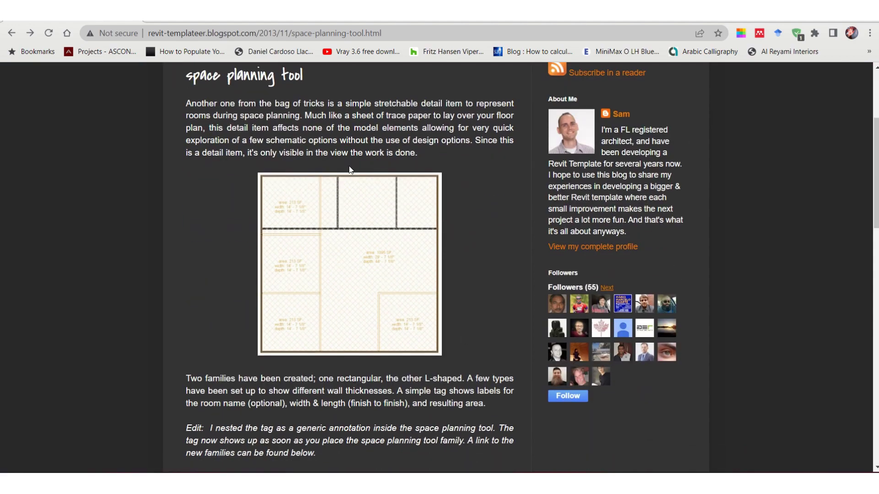
scroll(351, 170, "up", 1)
scroll(441, 290, "down", 9)
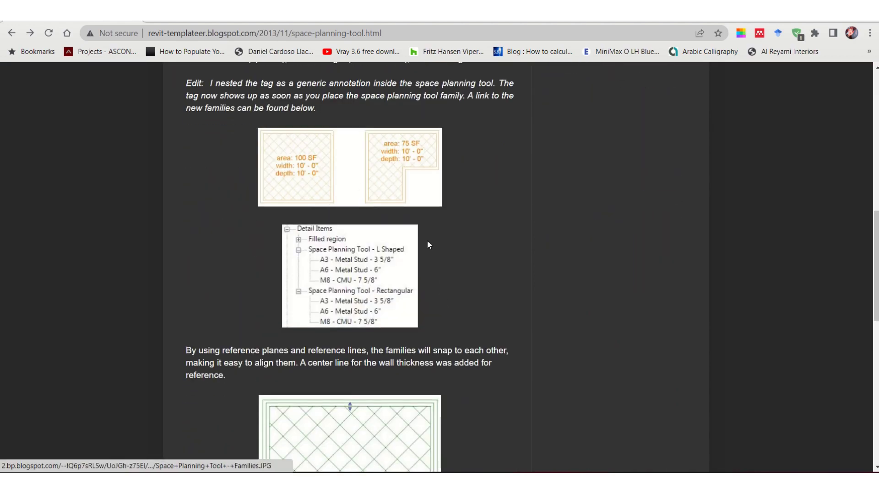
scroll(427, 245, "down", 9)
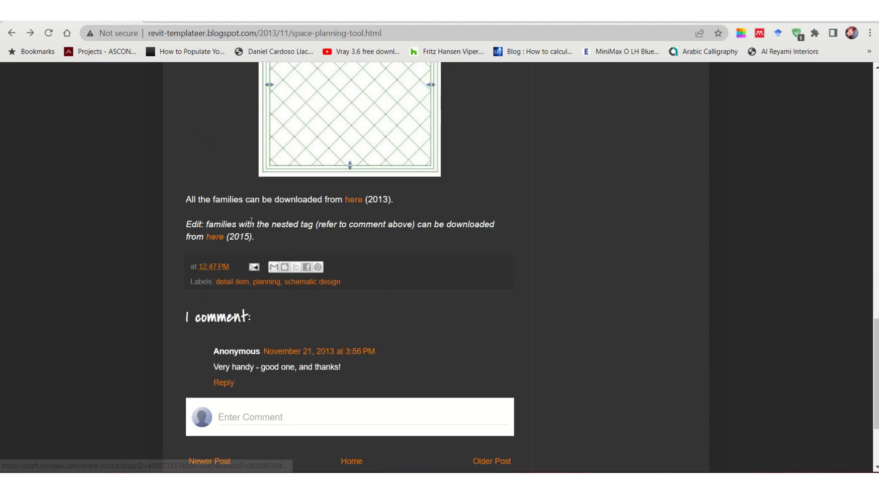
Highlight the space planning post's web address and review the download links and example plan again.
left_click(384, 36)
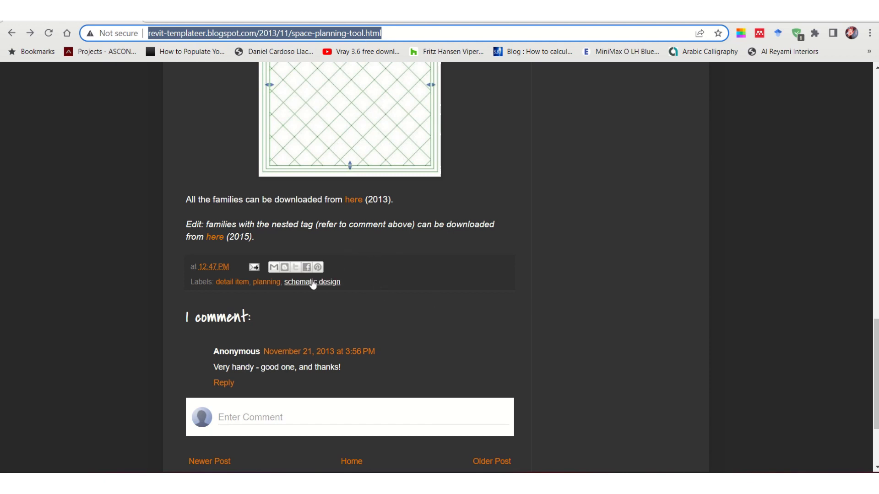
scroll(379, 261, "up", 1)
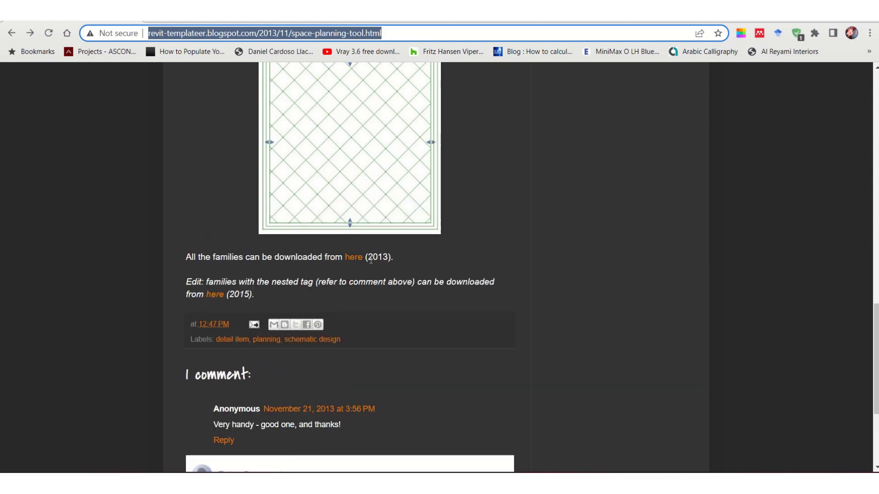
scroll(359, 273, "up", 4)
scroll(366, 294, "up", 11)
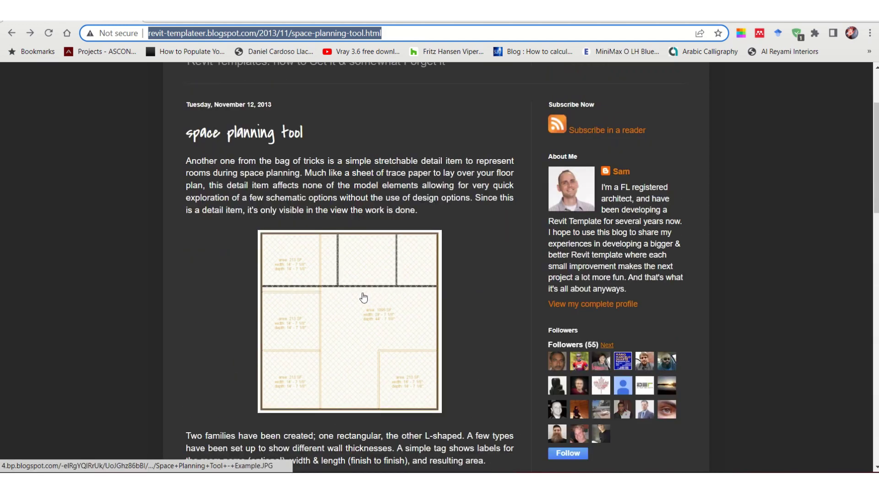
scroll(376, 291, "down", 4)
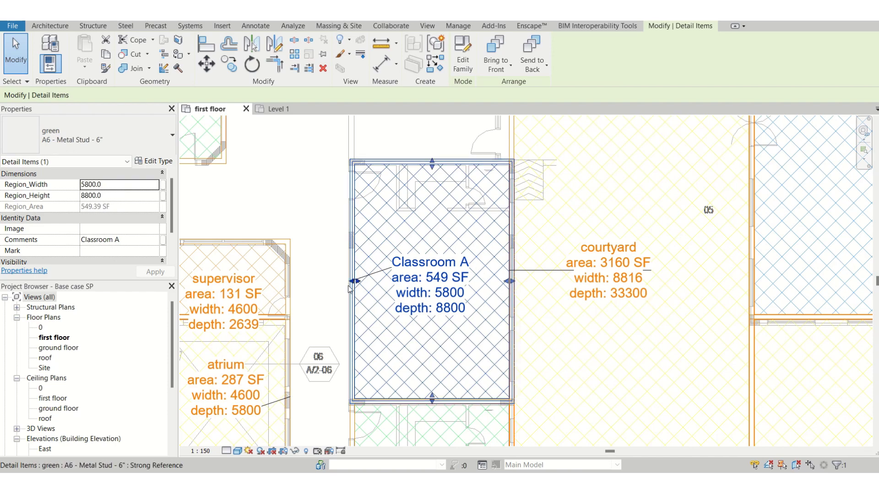
Return to Revit and examine the selected Classroom A region's stretch grips, its tag with area, width and depth, and the neighbouring rooms.
mouse_move(352, 284)
left_mouse_down()
mouse_move(316, 284)
mouse_move(386, 283)
mouse_move(324, 287)
mouse_move(351, 287)
left_mouse_up()
scroll(435, 289, "up", 2)
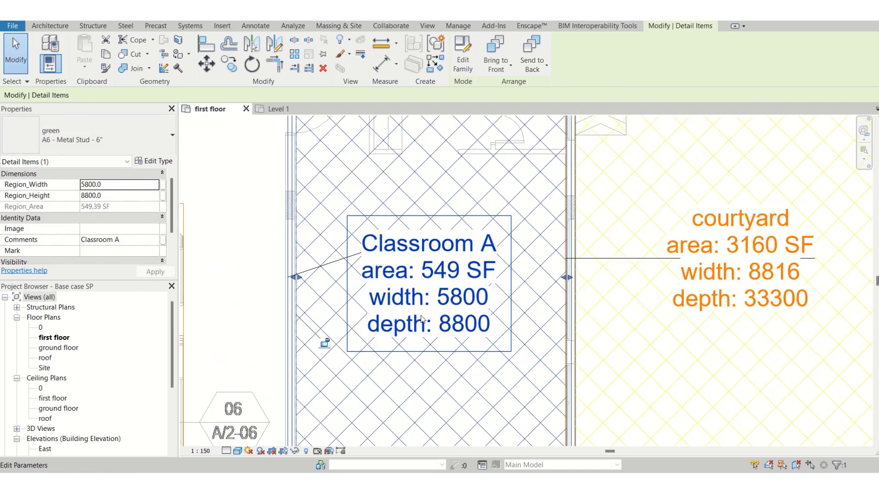
scroll(422, 319, "down", 2)
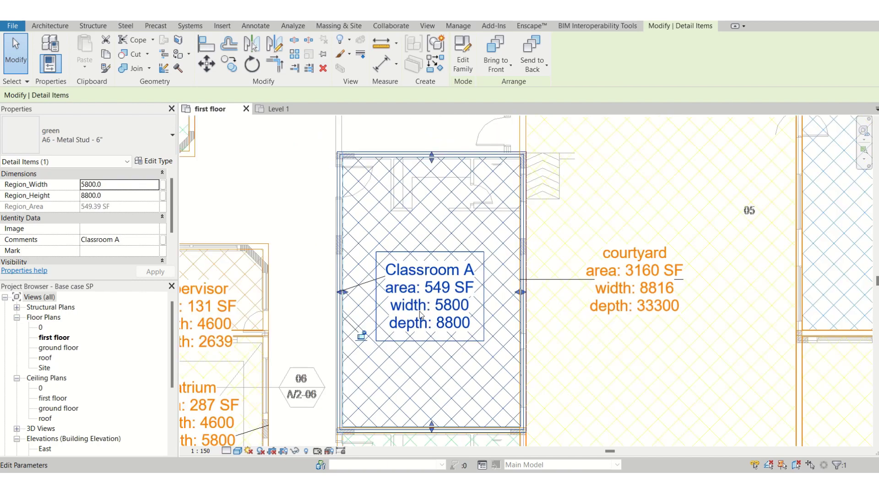
scroll(454, 320, "down", 3)
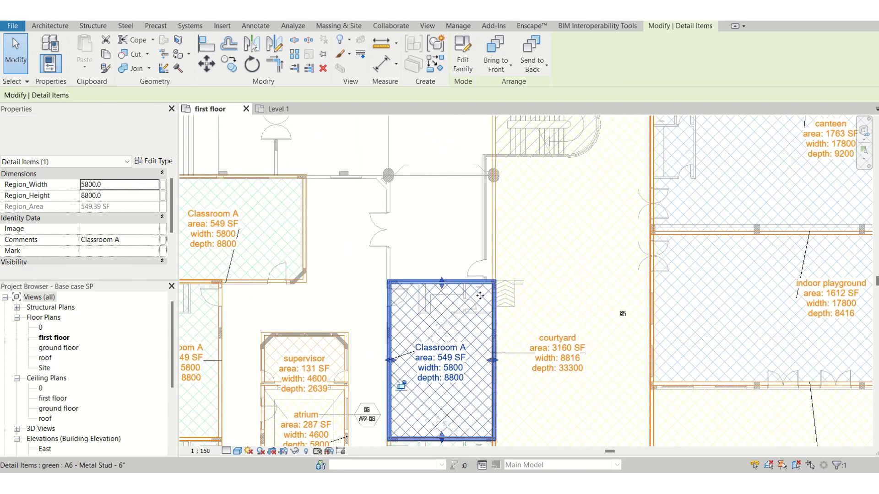
scroll(450, 421, "up", 2)
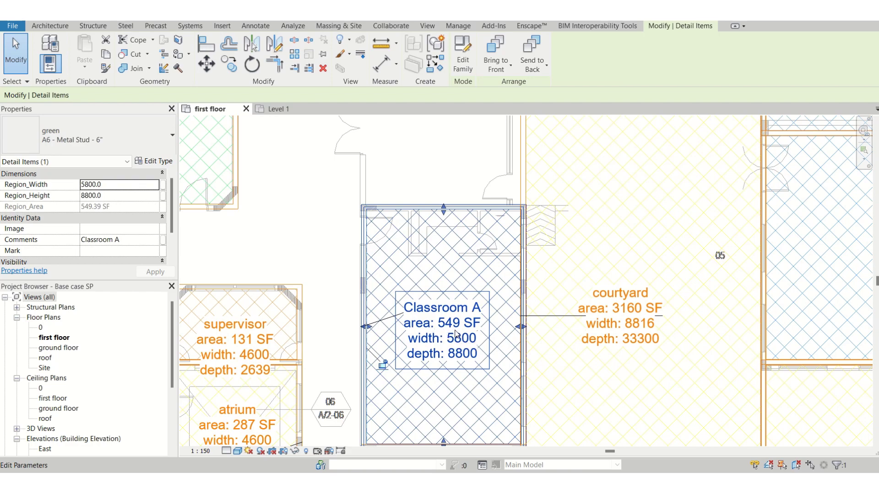
scroll(448, 334, "up", 1)
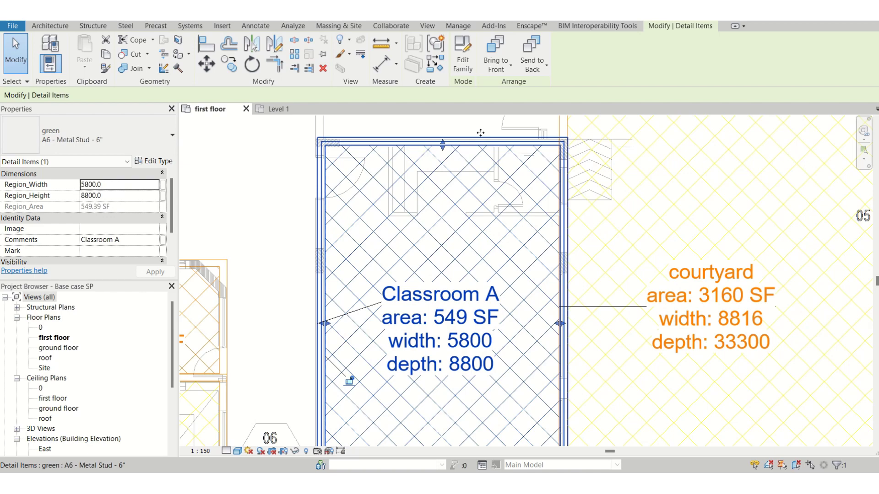
scroll(428, 257, "down", 3)
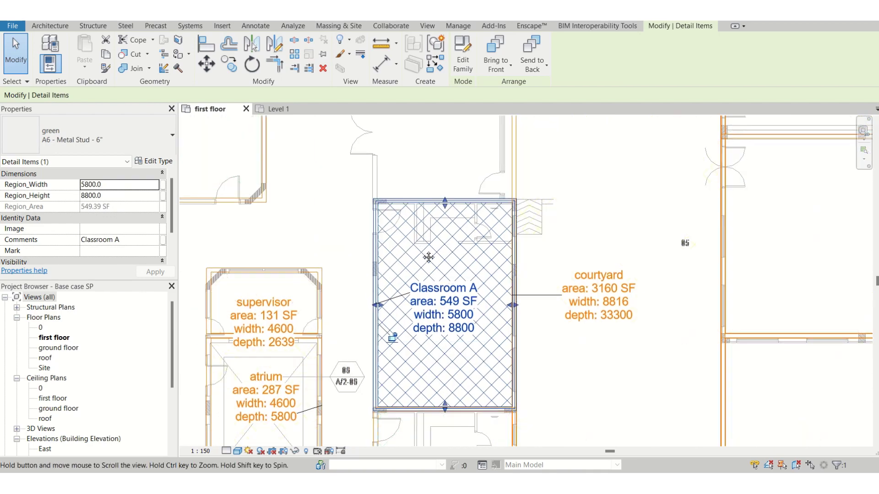
middle_click_drag(428, 257, 437, 335)
scroll(410, 302, "down", 2)
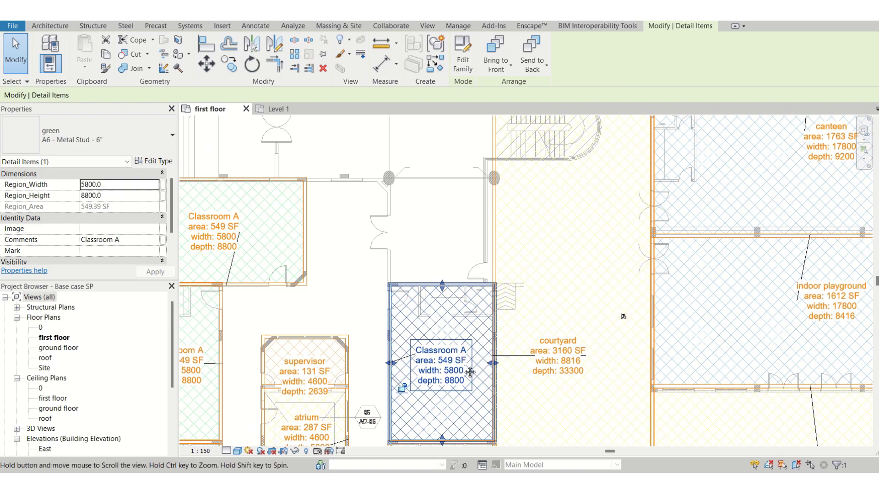
scroll(423, 284, "down", 3)
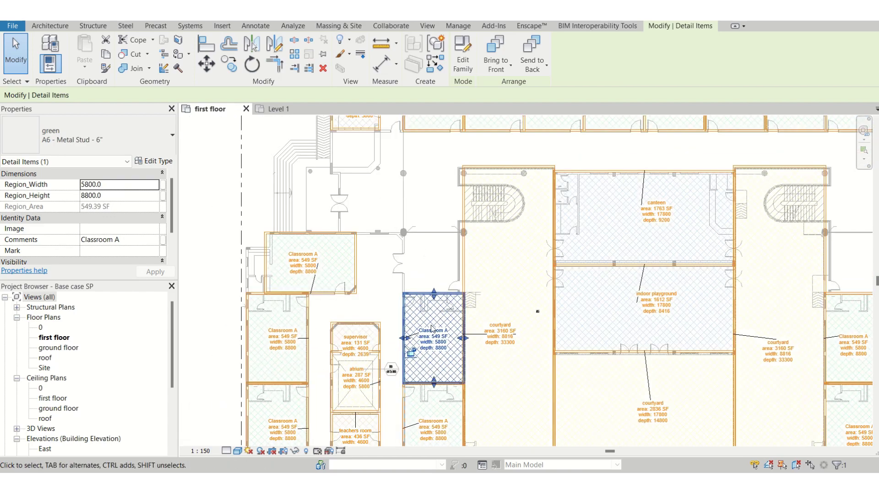
scroll(433, 334, "up", 2)
scroll(411, 357, "up", 1)
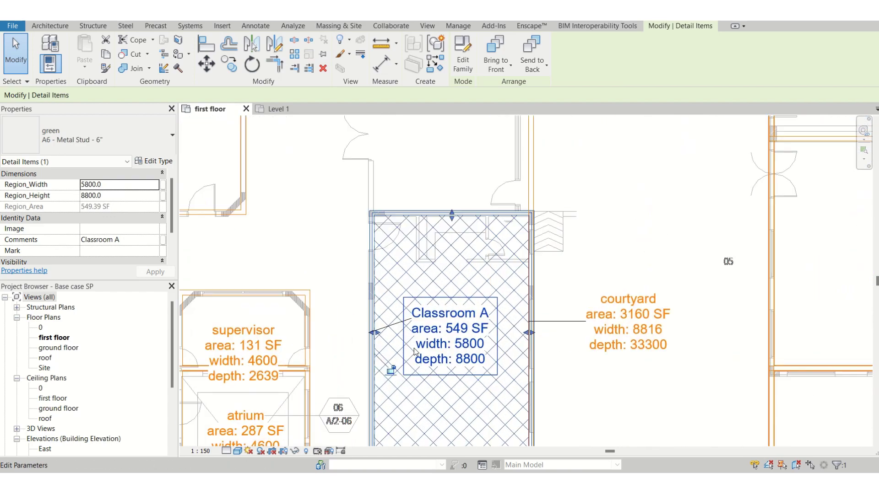
Copy the Classroom A region together with its tag directly above the original, edge to edge.
scroll(411, 355, "down", 2)
scroll(412, 354, "up", 1)
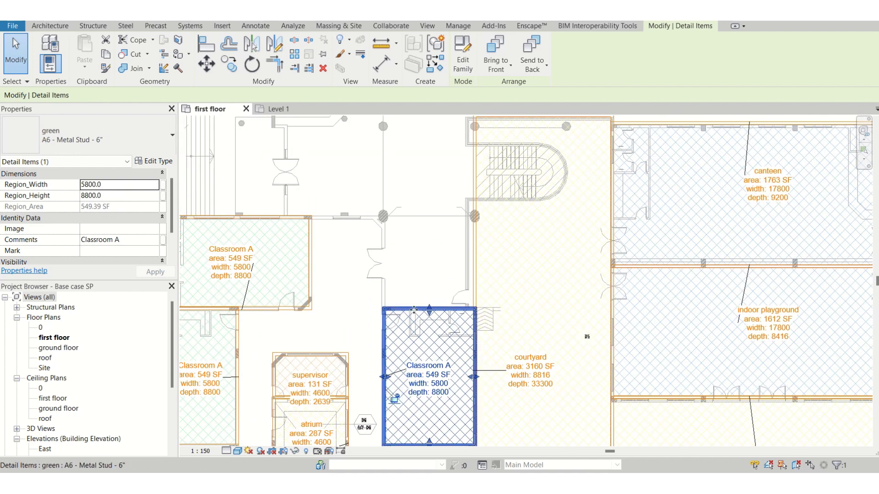
left_click(428, 366, "ctrl")
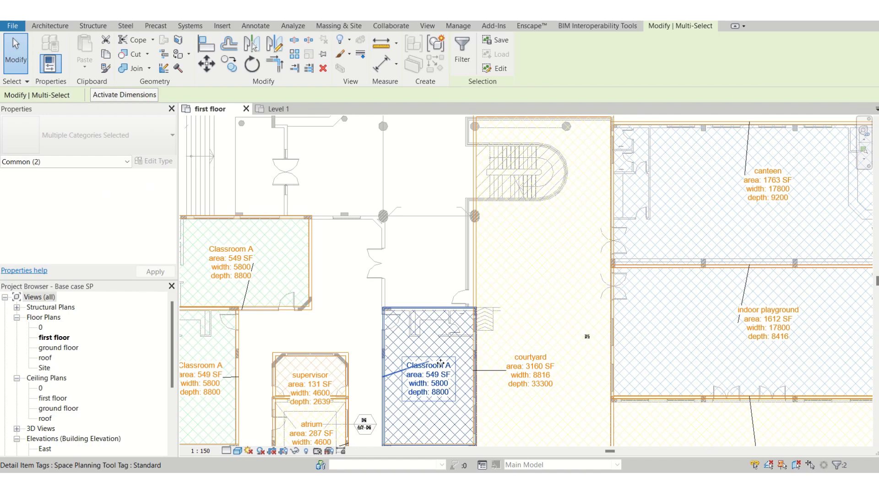
left_click_drag(418, 309, 413, 169)
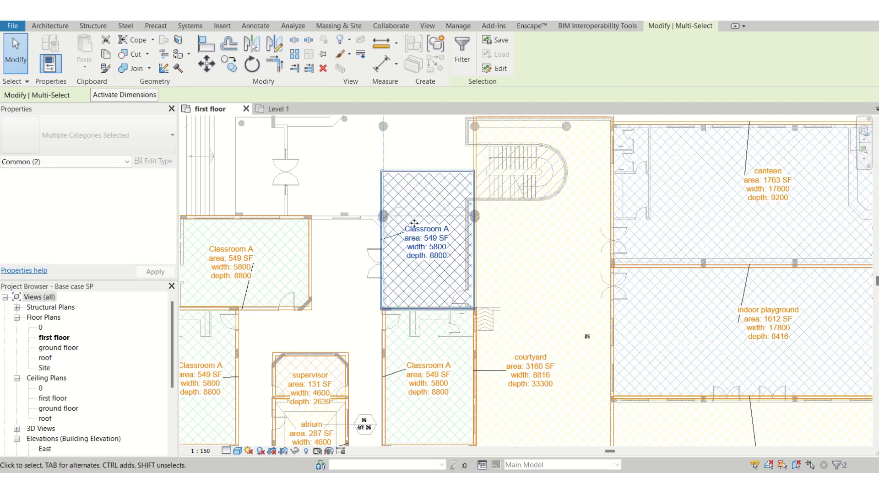
Stretch the copied Classroom A region to about 8521 wide and 5981 deep, giving an area of about 549 SF.
left_click(426, 238)
left_click(383, 240)
left_click_drag(383, 240, 339, 240)
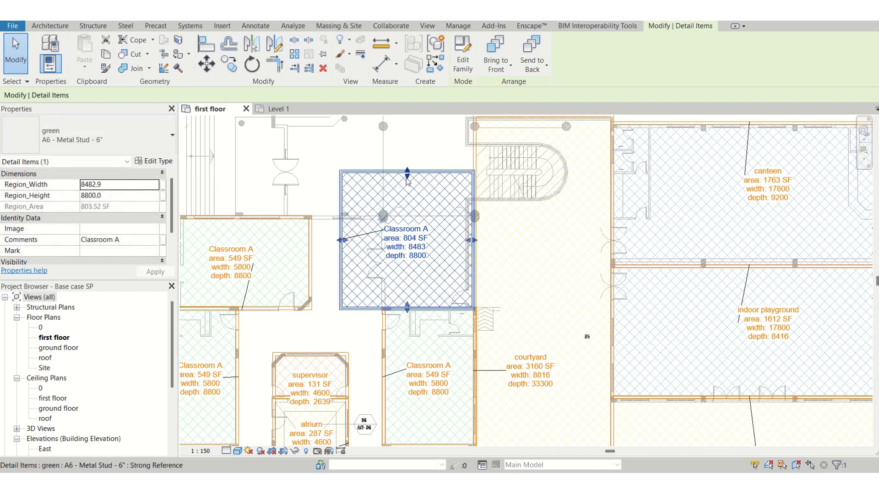
left_click_drag(407, 173, 403, 197)
scroll(409, 250, "up", 4)
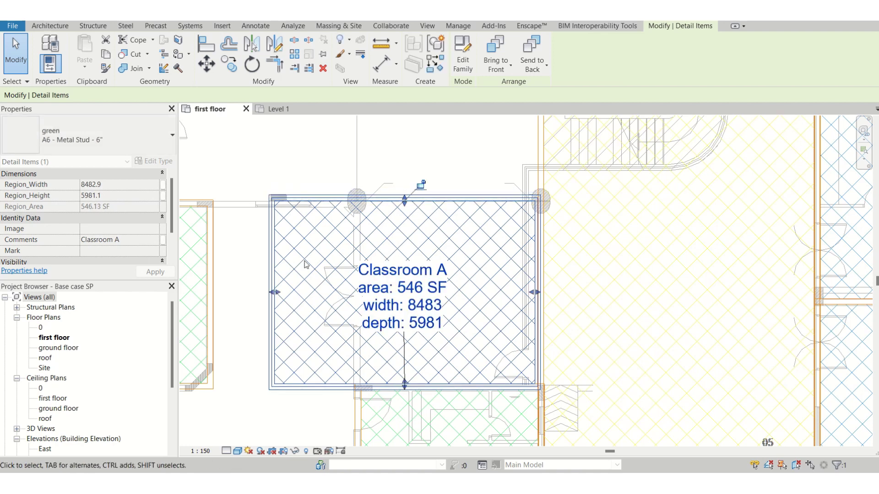
left_click_drag(274, 293, 273, 295)
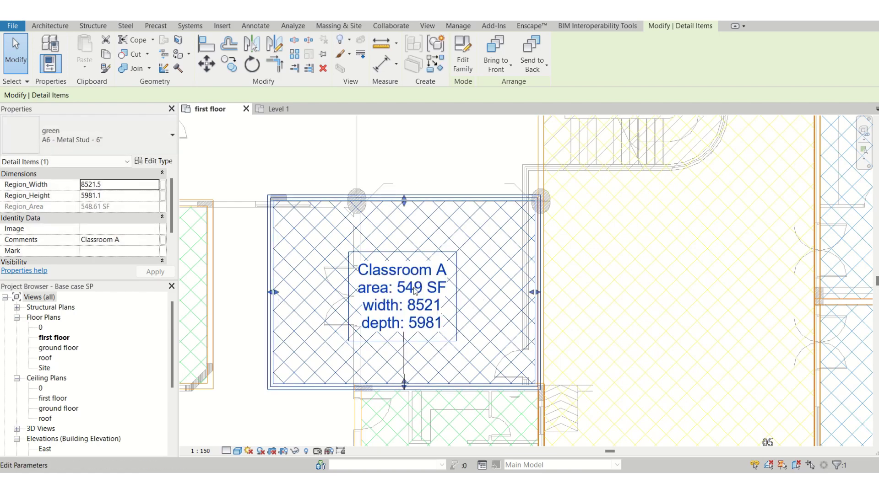
Examine how the reshaped Classroom A copy and its tag fit among the neighbouring classrooms, courtyard, canteen and overall first floor layout.
scroll(415, 293, "down", 4)
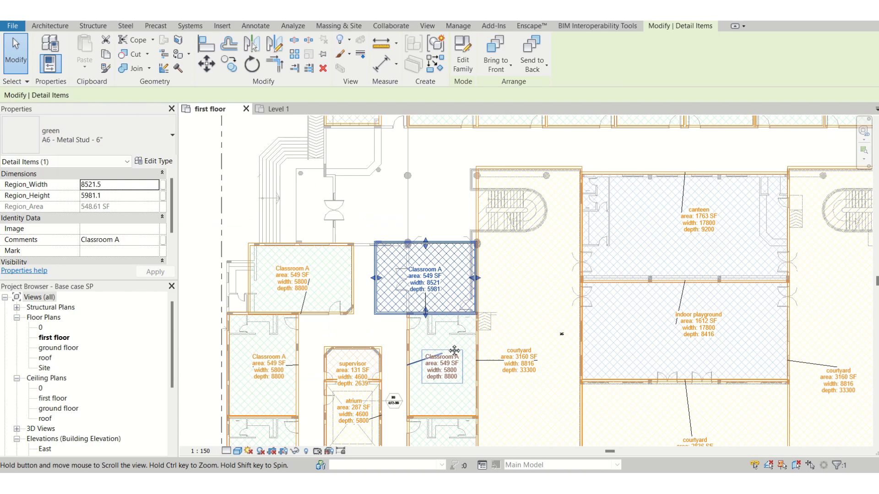
middle_click_drag(454, 350, 450, 349)
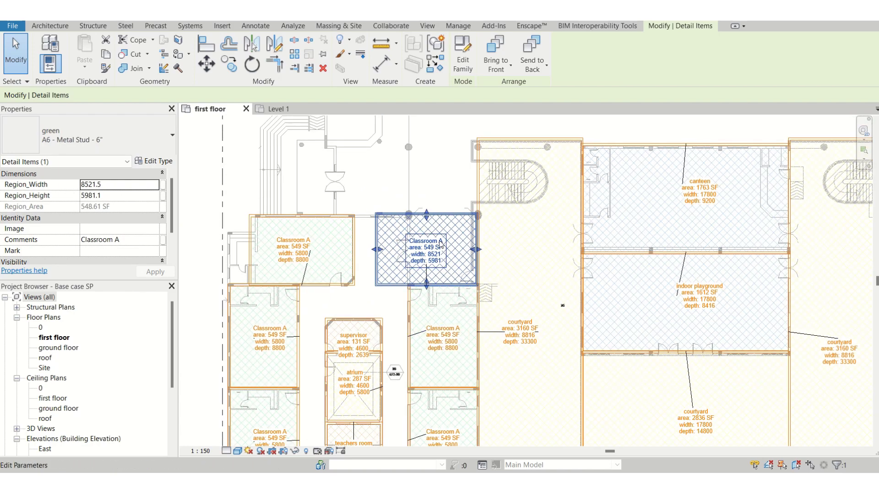
scroll(427, 299, "up", 3)
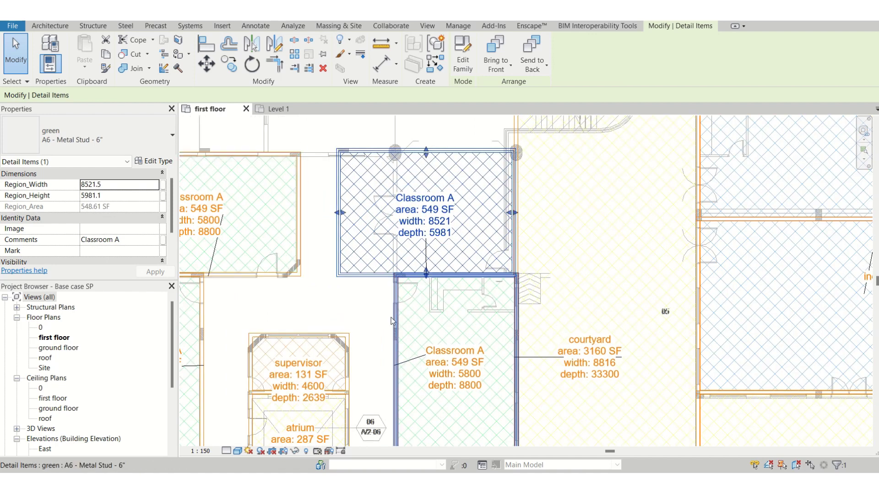
scroll(392, 321, "down", 5)
middle_click_drag(462, 316, 401, 372)
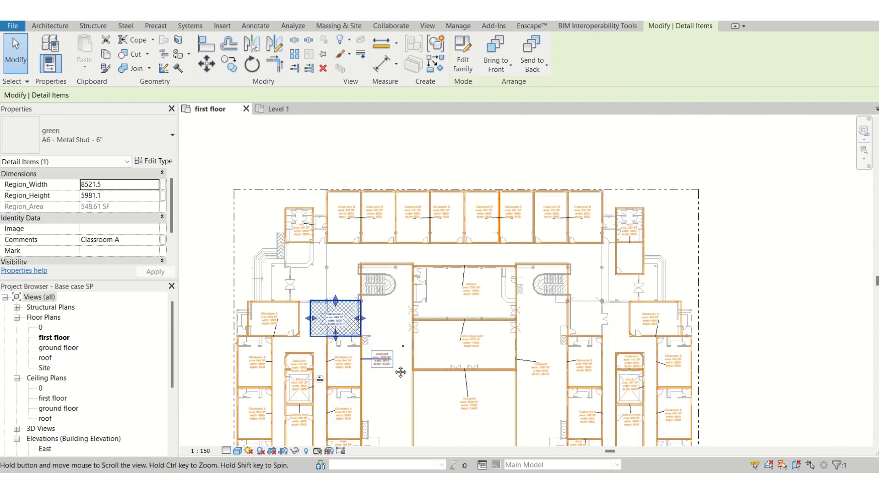
scroll(284, 403, "up", 3)
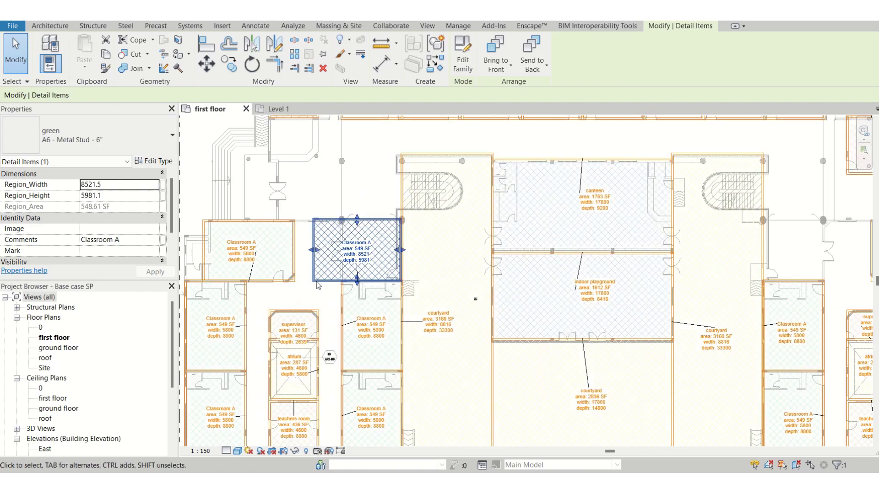
scroll(321, 284, "down", 1)
scroll(393, 265, "up", 3)
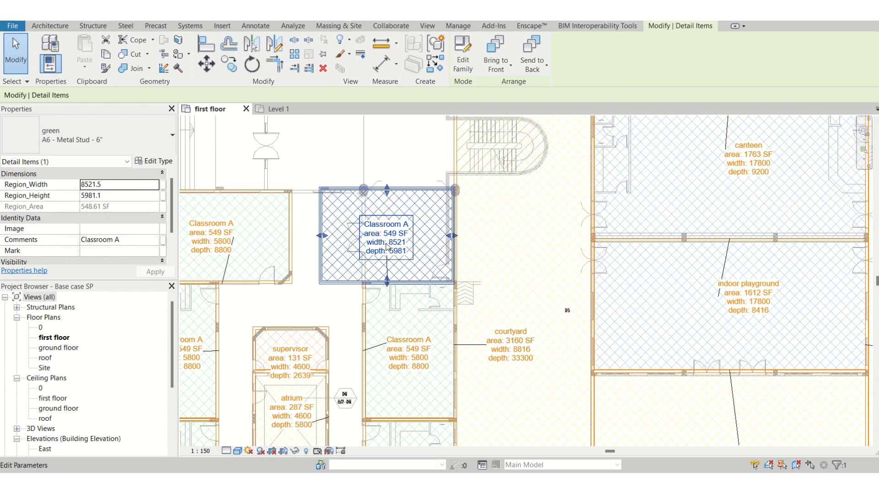
scroll(388, 249, "down", 4)
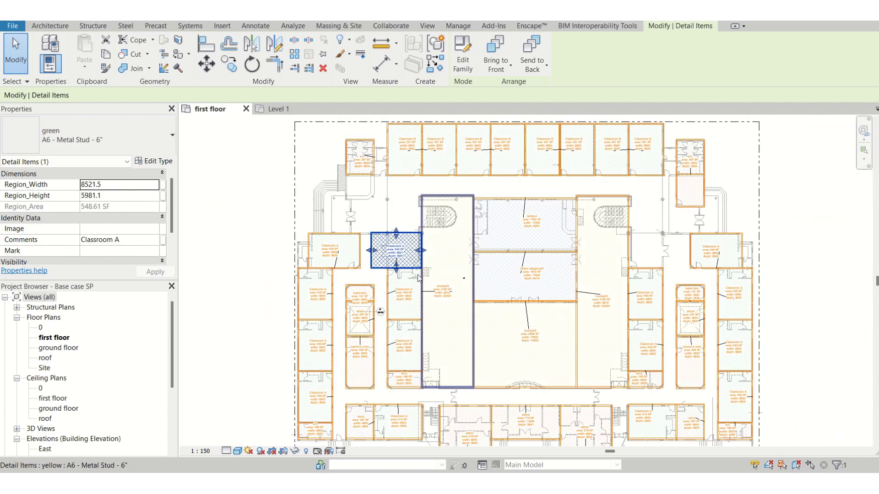
scroll(499, 202, "up", 3)
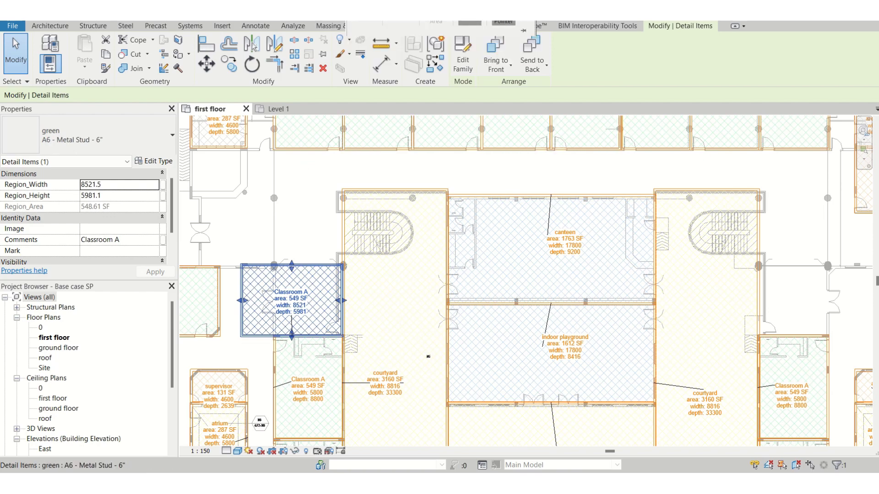
Switch to File Explorer, open the Space Planning Tool - Rectangular family from New folder in tools, and upgrade it to Revit 2022.
left_click(445, 416)
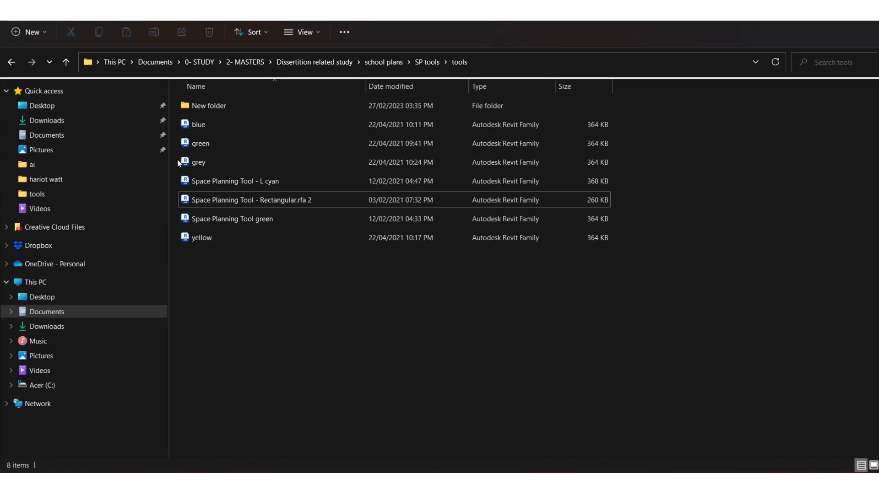
double_click(241, 108)
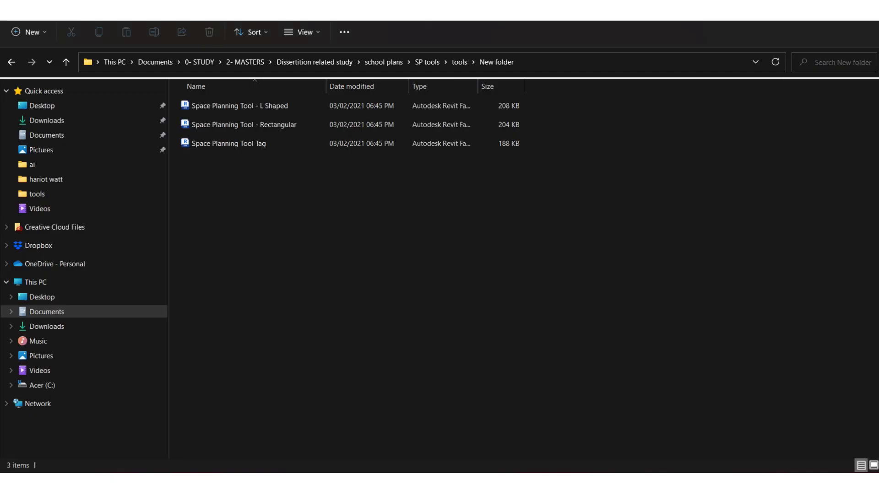
double_click(269, 125)
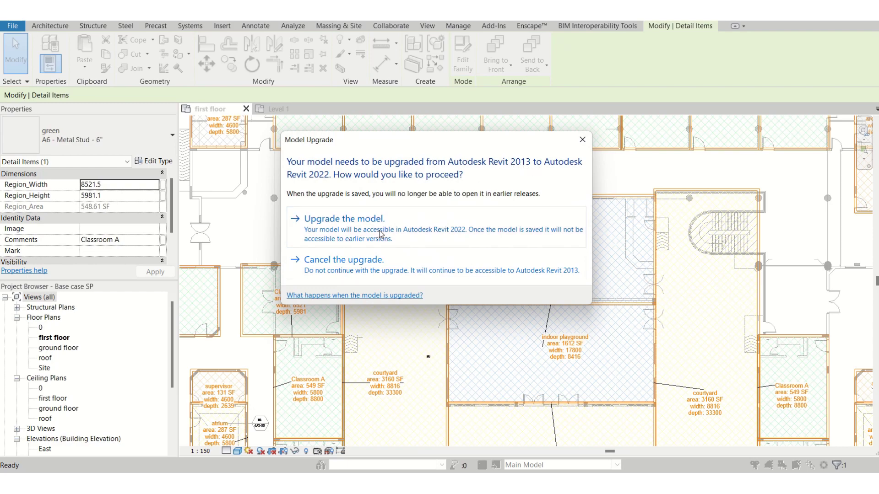
left_click(406, 240)
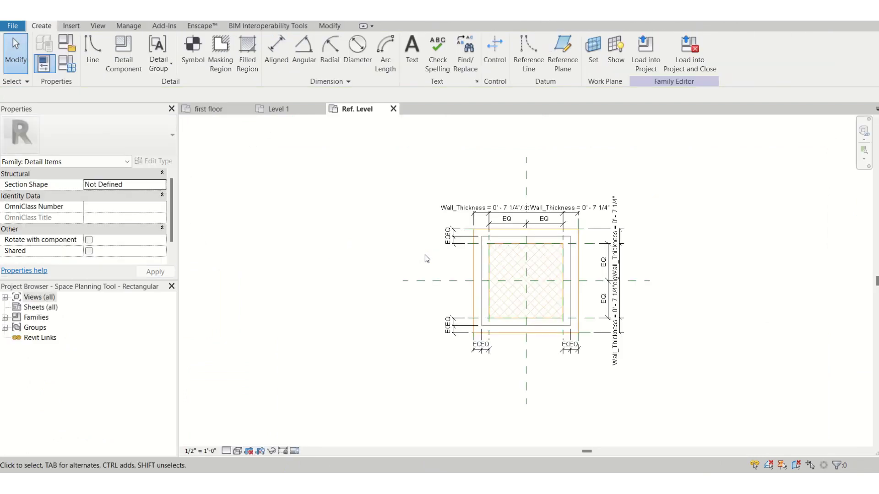
scroll(611, 282, "up", 2)
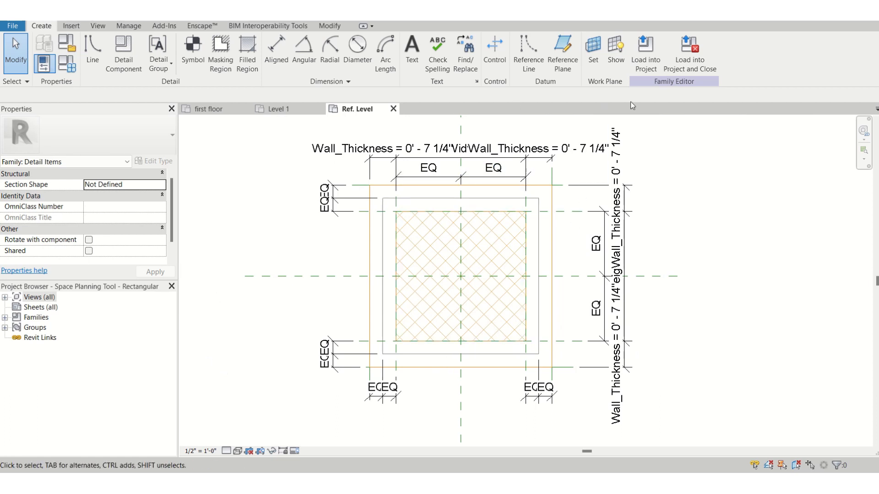
Load the rectangular space planning family into Project1 only.
left_click(650, 69)
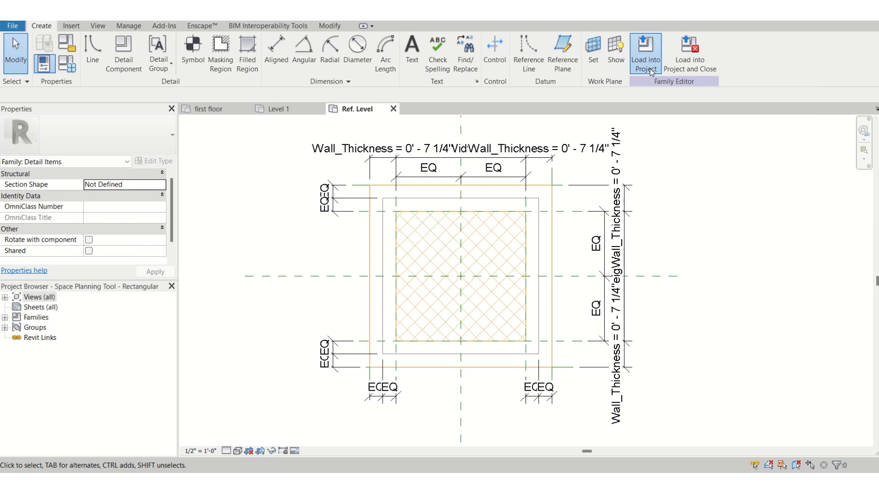
left_click(376, 195)
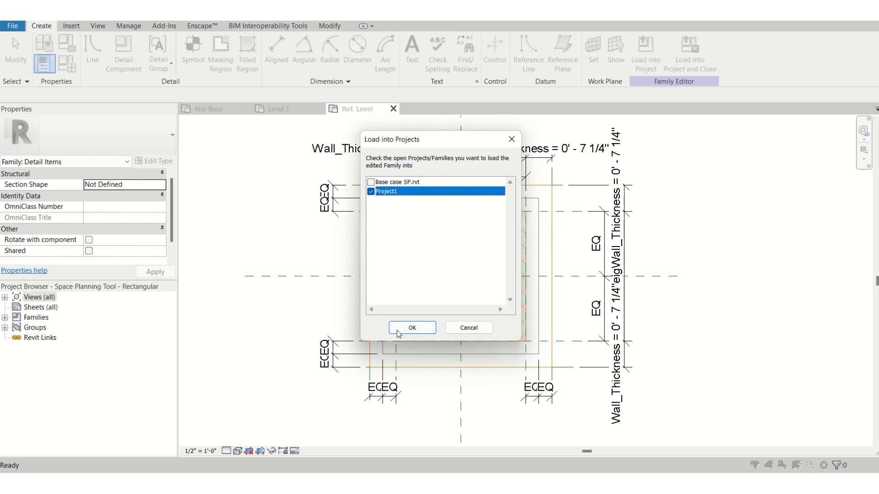
left_click(413, 328)
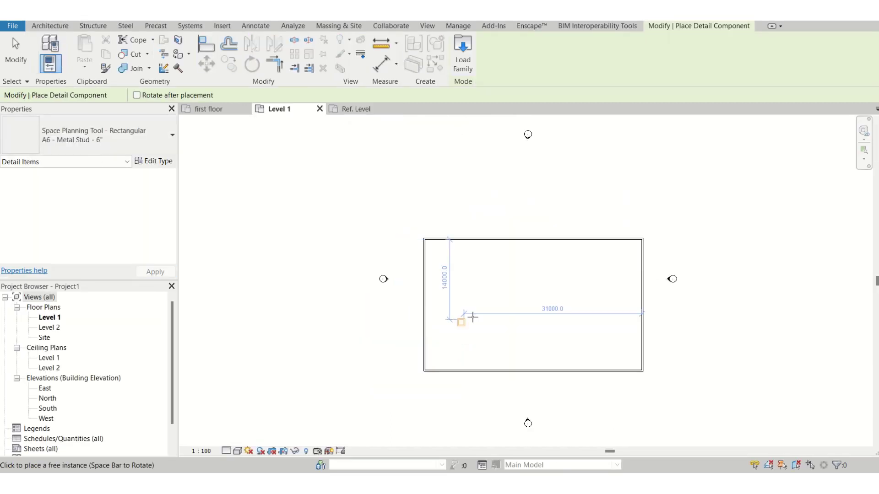
Place one rectangular region inside the walls near the upper-left corner of Level 1, about 2800 below the upper wall.
scroll(506, 291, "up", 3)
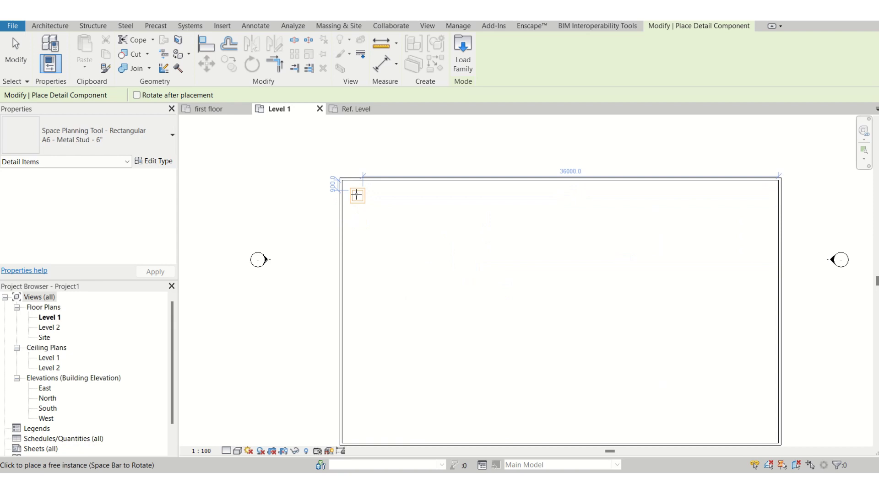
left_click(374, 217)
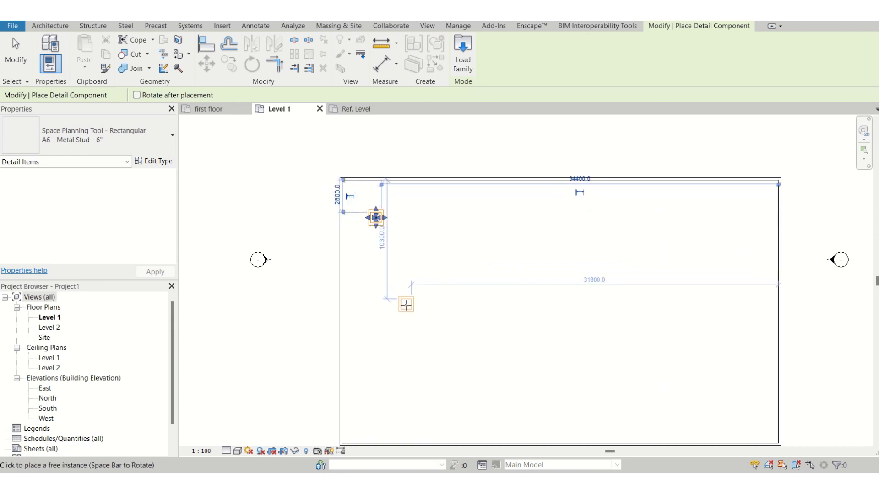
right_click(387, 222)
scroll(381, 216, "up", 3)
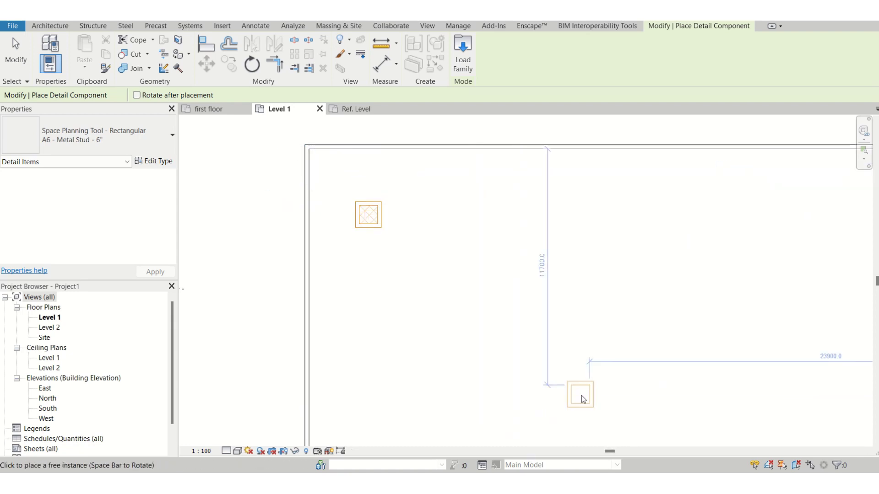
key("Escape")
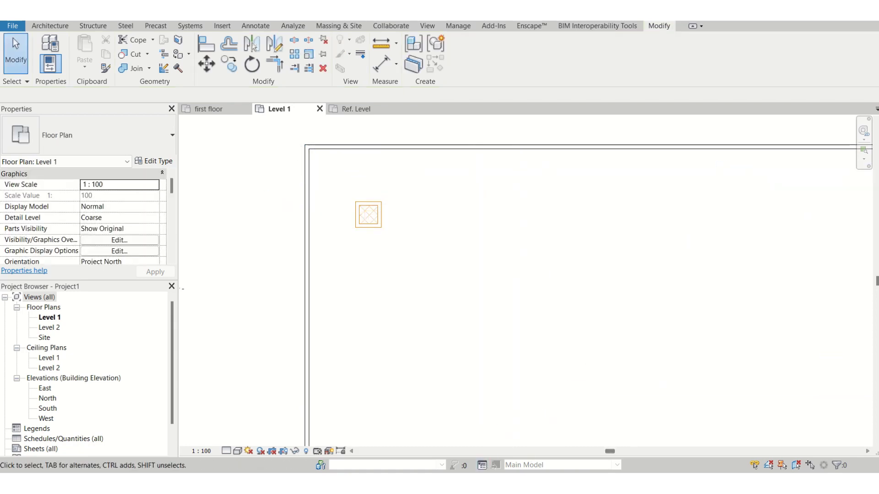
Open the Space Planning Tool Tag family from File Explorer and upgrade it to Revit 2022.
key("alt+Tab")
double_click(273, 144)
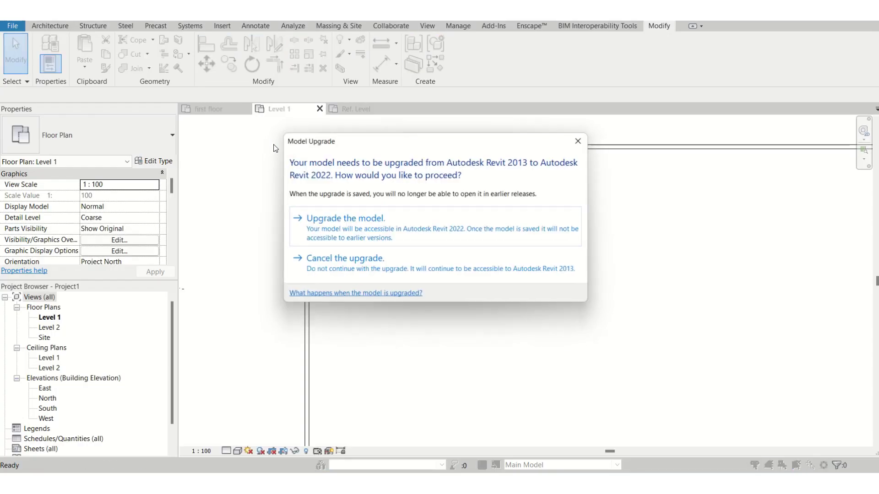
left_click(369, 230)
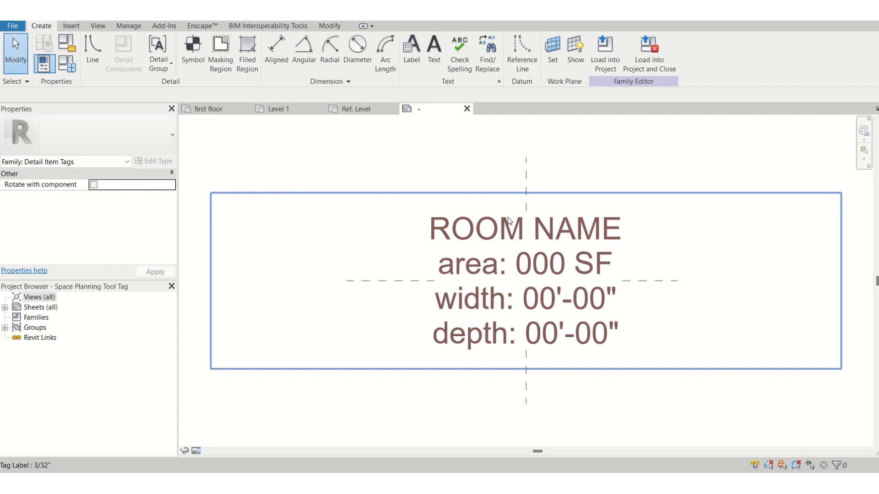
Load the space planning tag family into Project1 only.
left_click(573, 244)
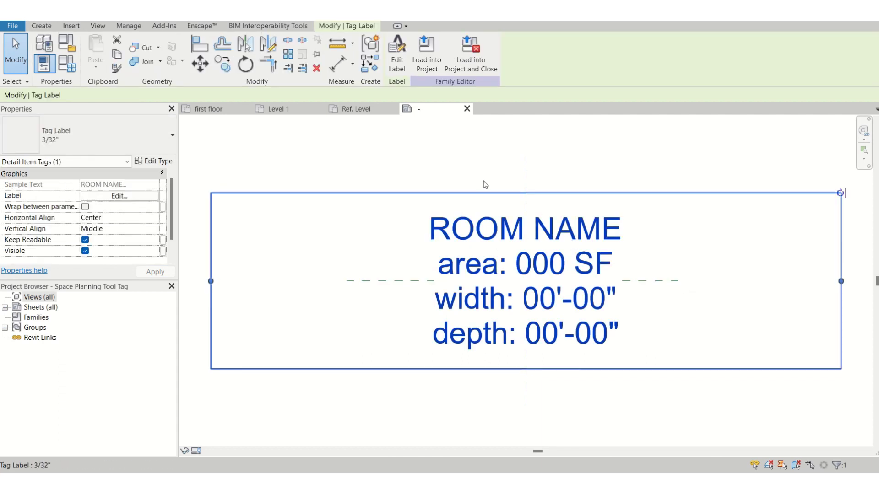
left_click(427, 61)
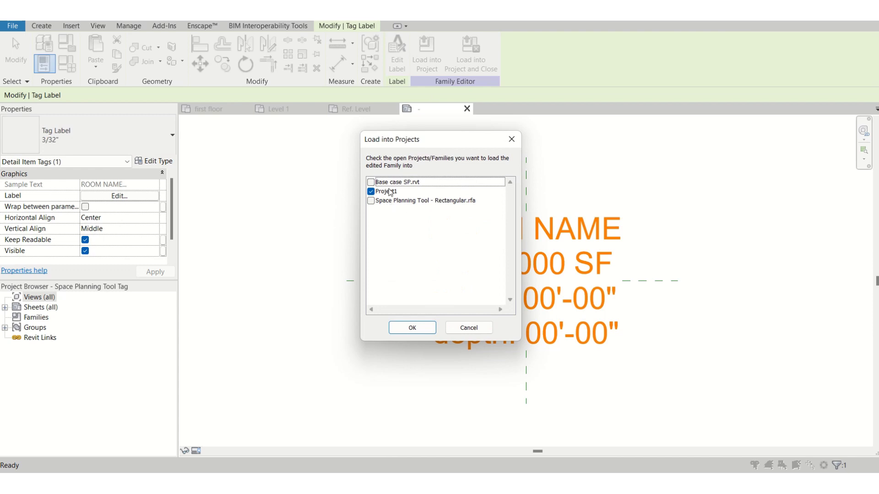
left_click(412, 328)
Tag the placed rectangular region with an area, width and depth label on an attached leader, and end the tagging command.
left_click(372, 213)
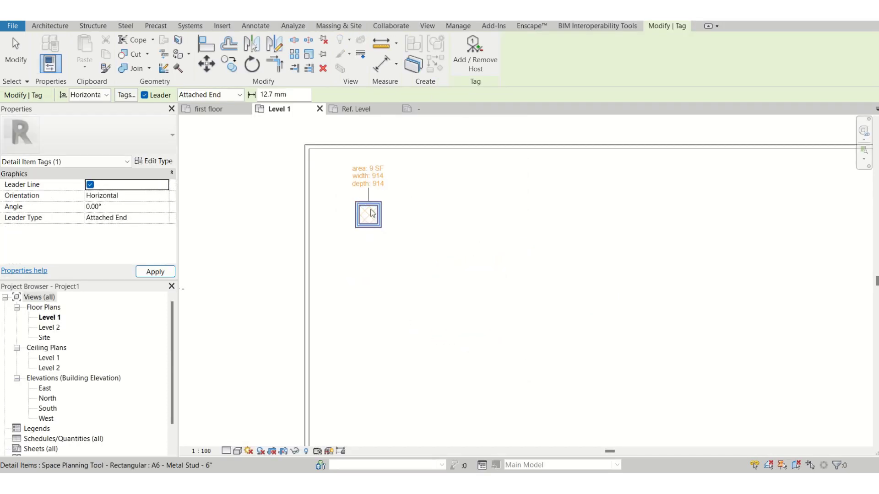
scroll(372, 213, "up", 3)
left_click(363, 191)
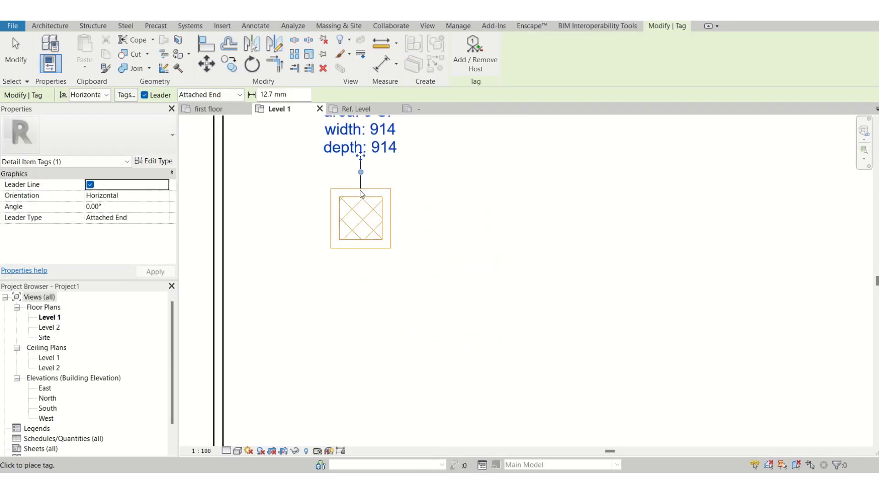
scroll(422, 277, "up", 1)
scroll(396, 255, "down", 1)
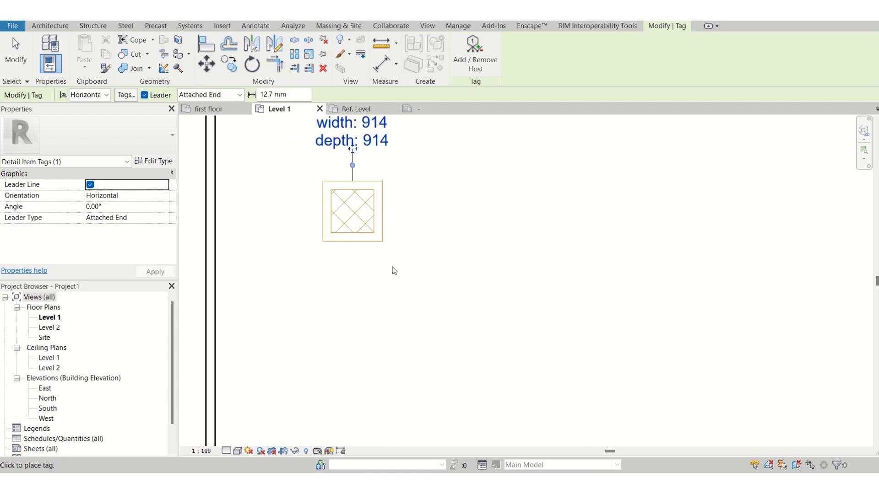
scroll(383, 293, "down", 1)
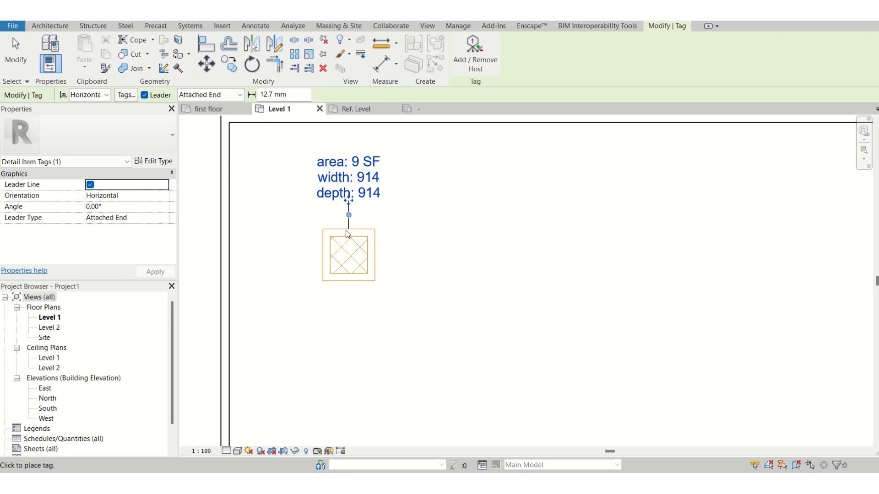
scroll(401, 277, "down", 2)
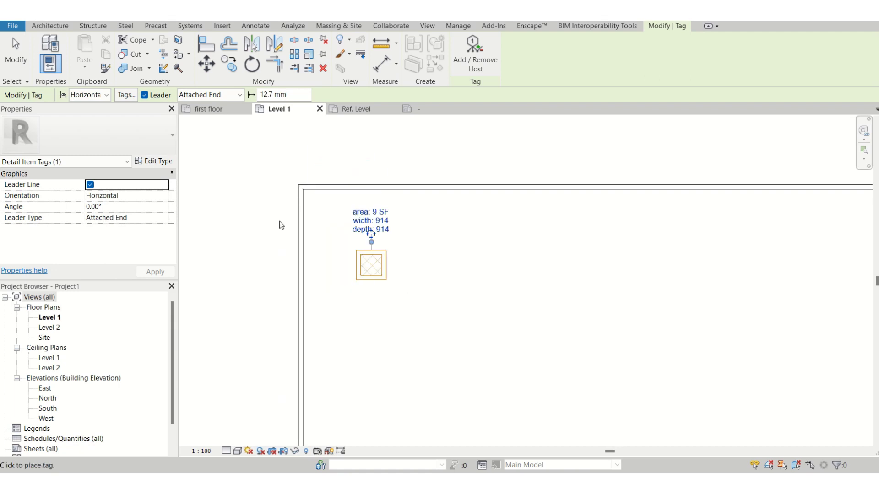
key("Escape")
key("Escape")
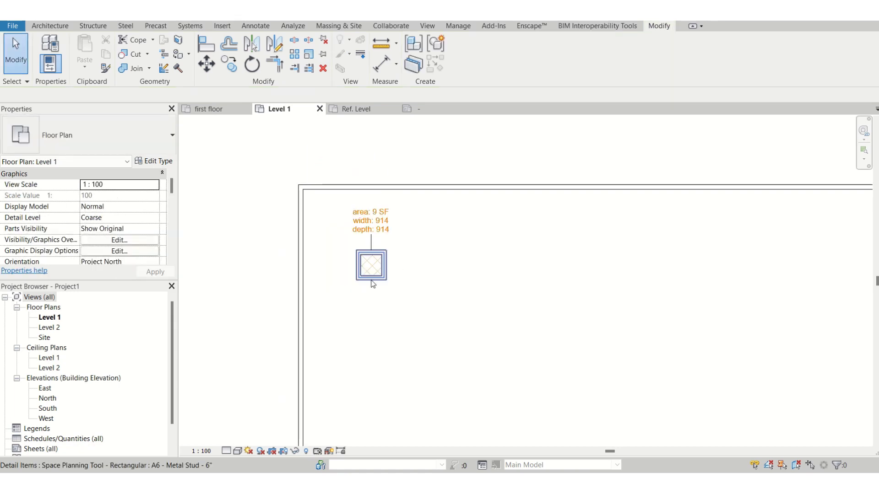
Stretch the tagged region rightward and downward to about 4714 wide and 5862 deep.
left_click(371, 275)
left_click_drag(387, 268, 481, 271)
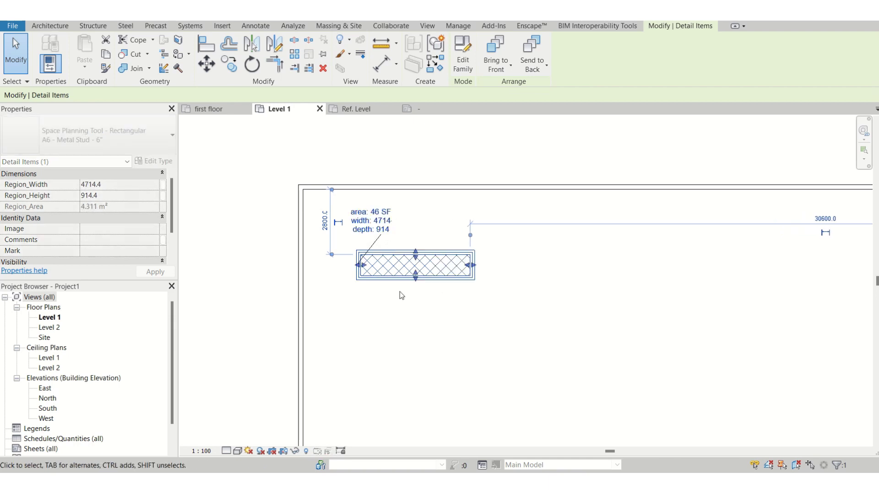
left_click_drag(418, 280, 418, 397)
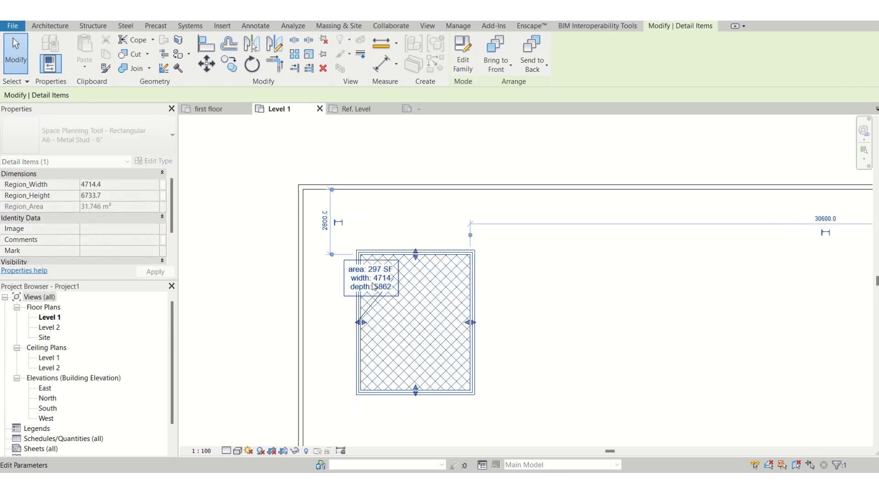
double_click(396, 286)
left_click(526, 315)
double_click(385, 287)
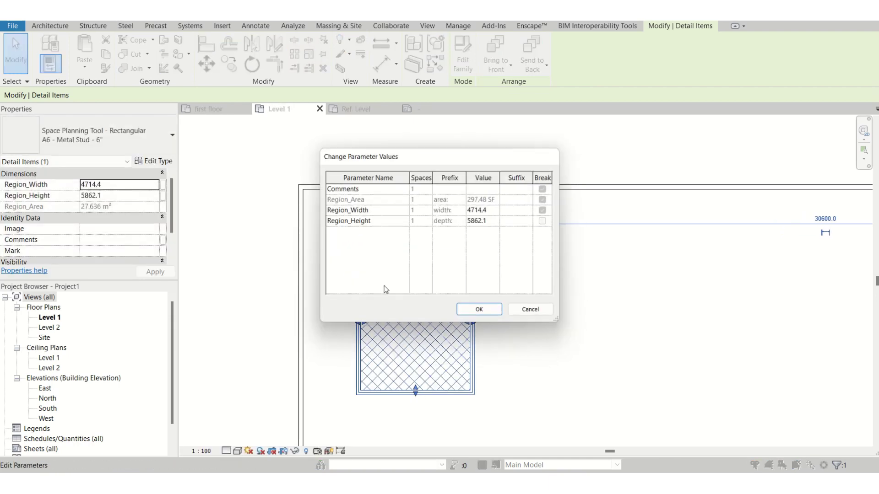
left_click(525, 315)
double_click(410, 296)
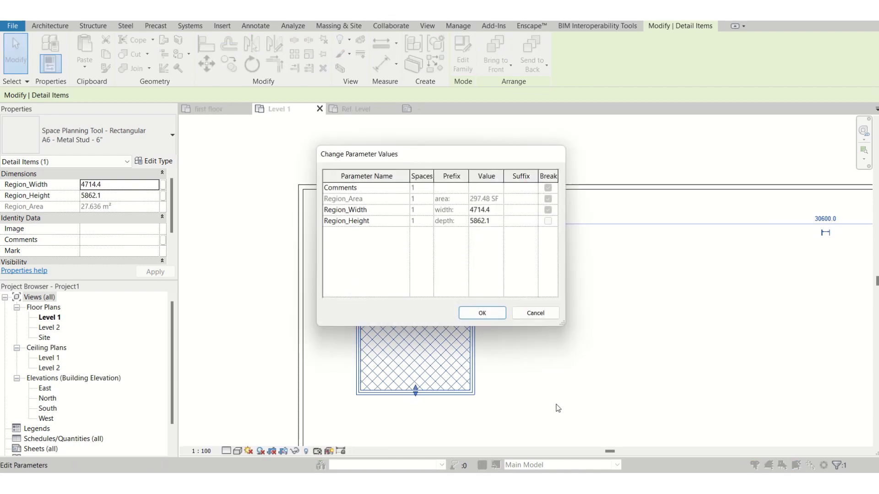
left_click(534, 313)
left_click(383, 279)
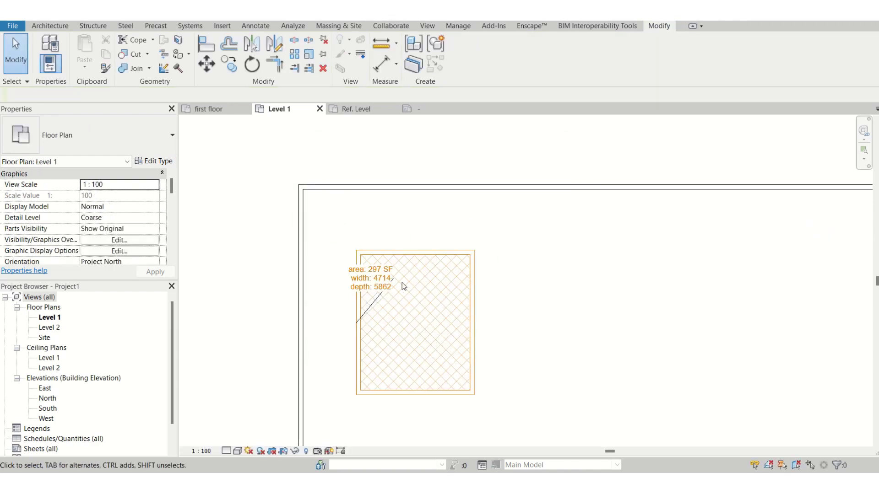
Move the area, width and depth tag to the middle of the rectangular region.
left_click_drag(369, 296, 375, 300)
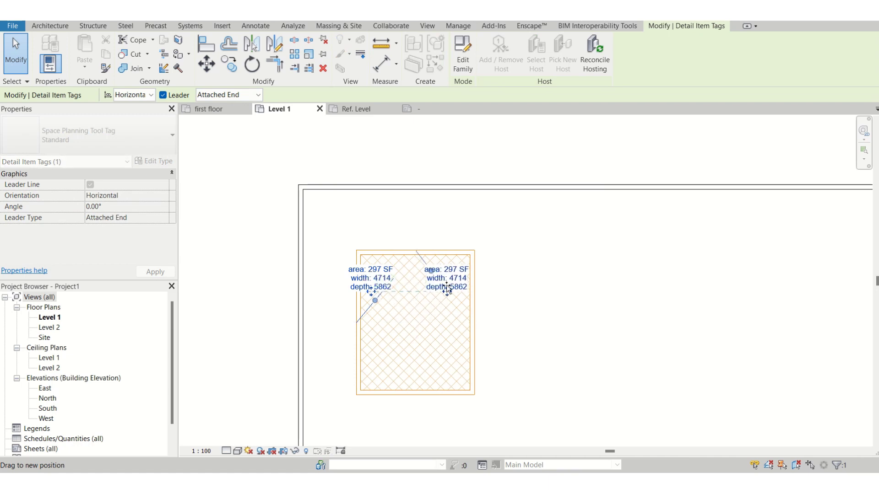
left_click_drag(426, 300, 415, 329)
left_click(486, 360)
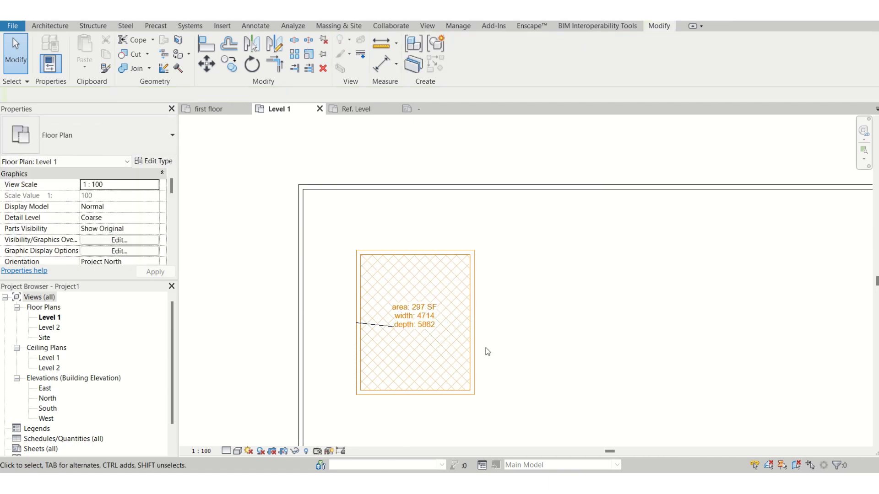
Stretch the tagged rectangular region's right side outward to about 5414 wide.
left_click(470, 395)
left_click_drag(476, 323, 491, 324)
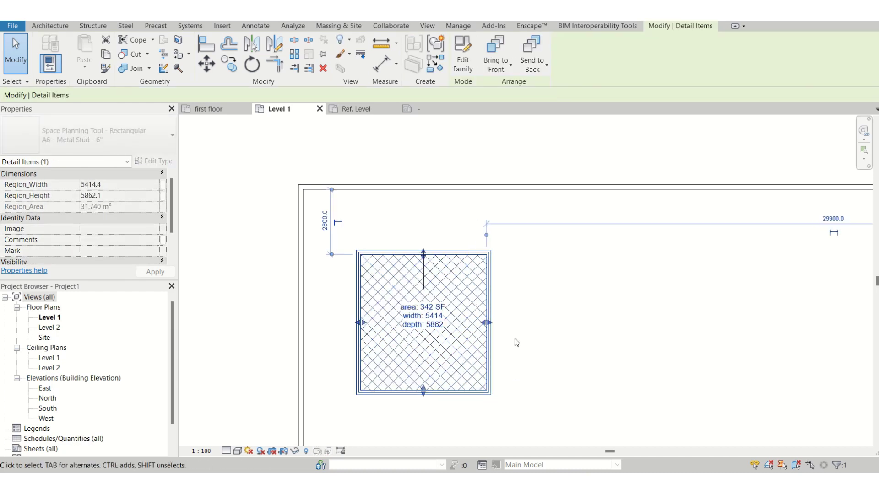
left_click(516, 360)
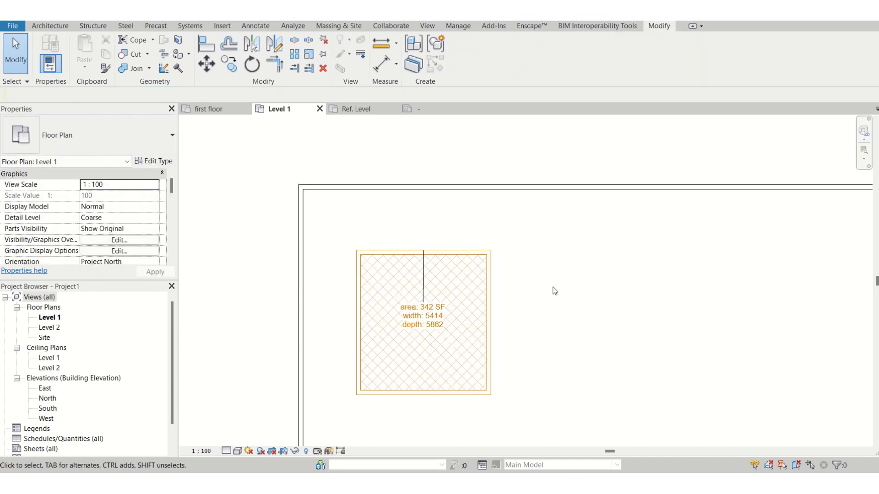
Copy the rectangular region together with its tag to the right of the original, level with it.
left_click(444, 254)
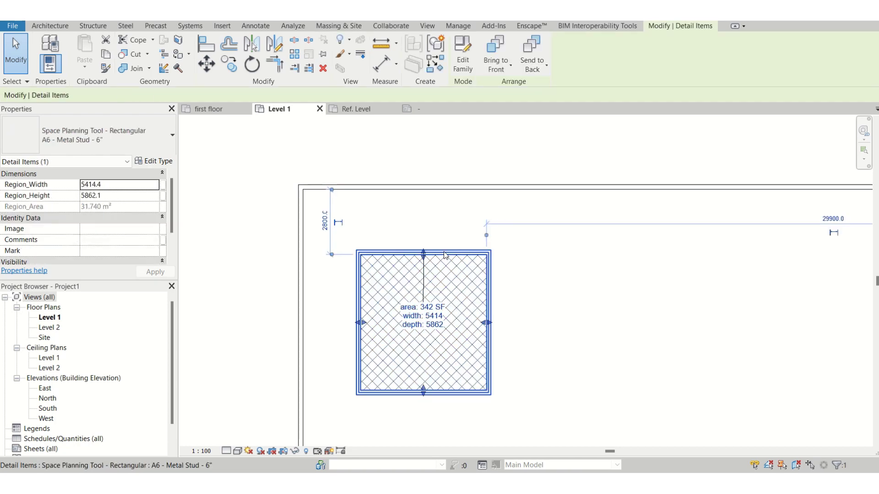
left_click(438, 319, "ctrl")
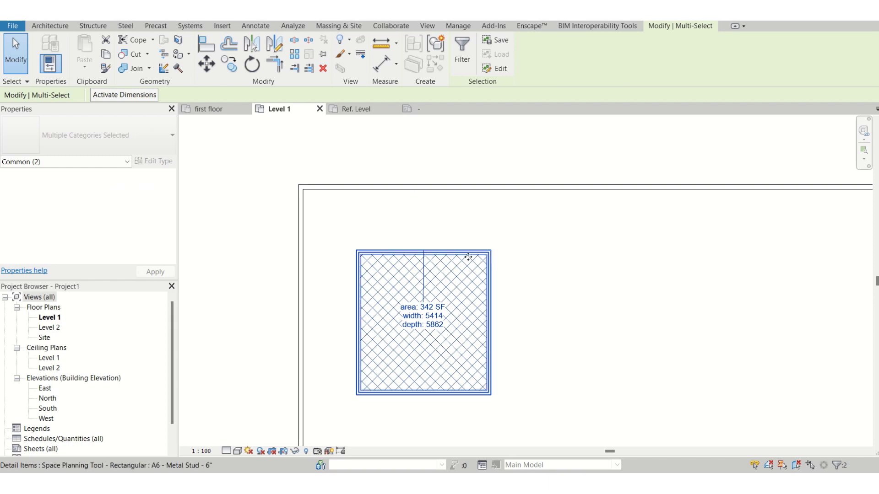
left_click_drag(463, 253, 626, 256)
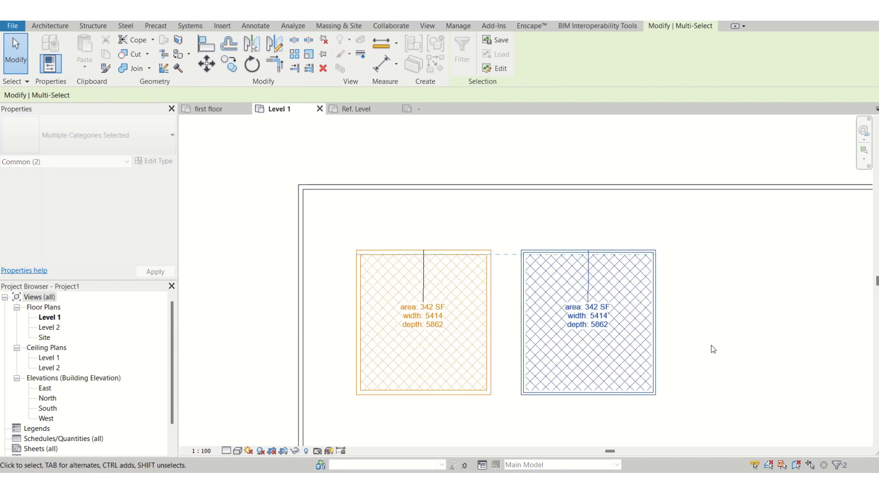
left_click(713, 352)
Copy only the original rectangular region, without its tag, to a spot directly below it.
scroll(432, 227, "down", 2)
left_click(463, 247)
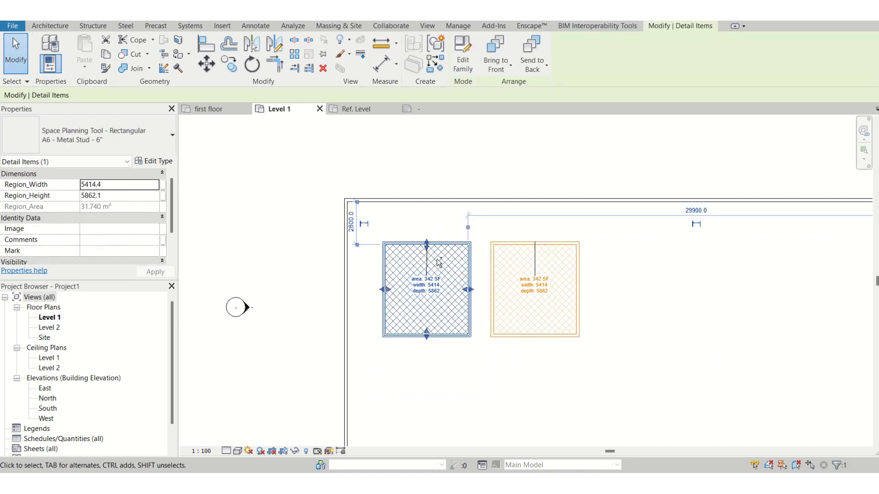
left_click_drag(439, 262, 460, 369, "ctrl")
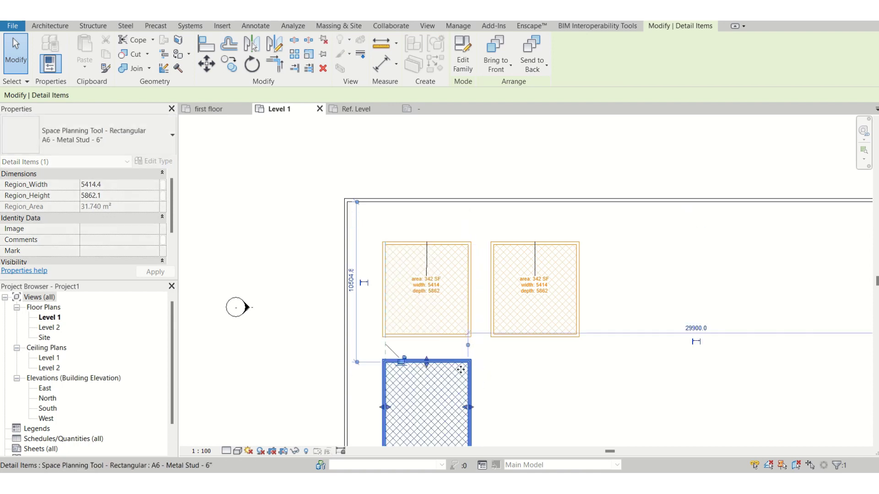
key("Escape")
scroll(467, 414, "up", 2)
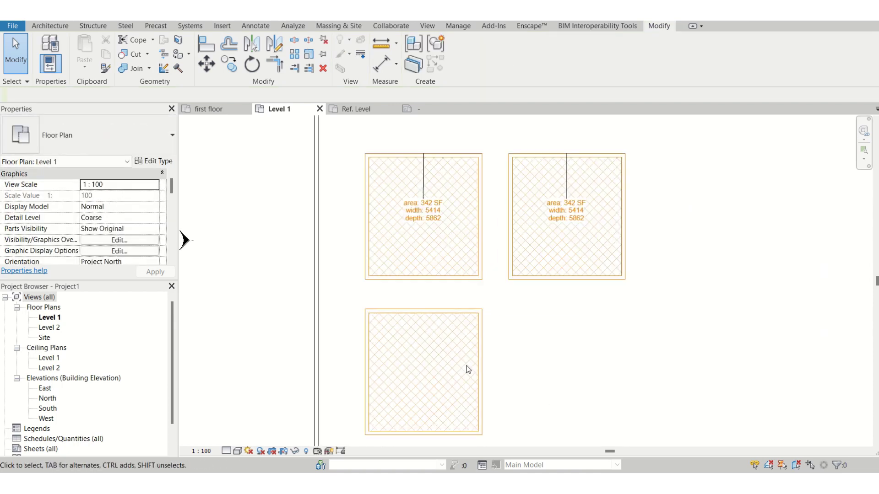
Copy the original region's tag and paste it onto the untagged rectangular region below.
left_click(423, 216)
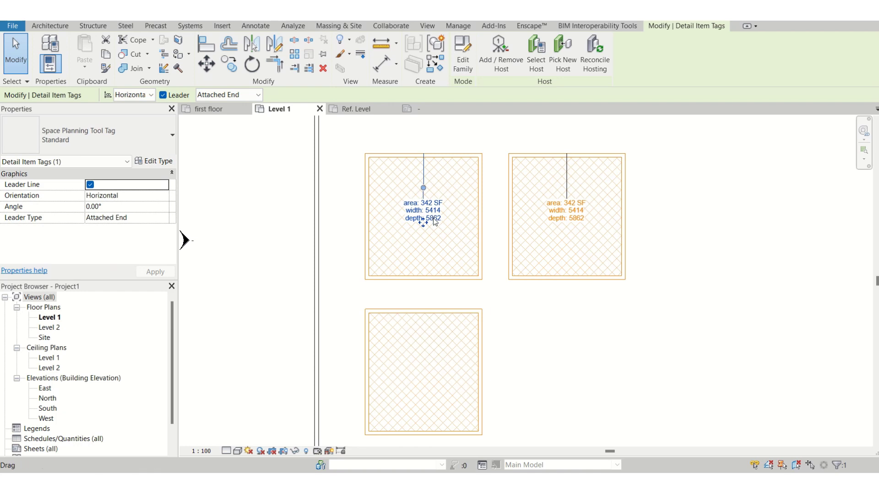
scroll(433, 219, "up", 1)
scroll(449, 256, "down", 2)
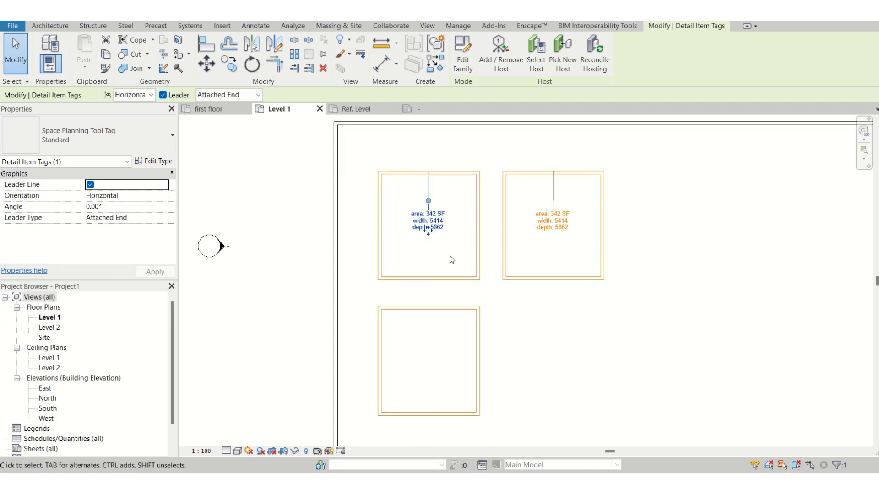
left_click(434, 329)
scroll(439, 328, "up", 1)
key("ctrl+v")
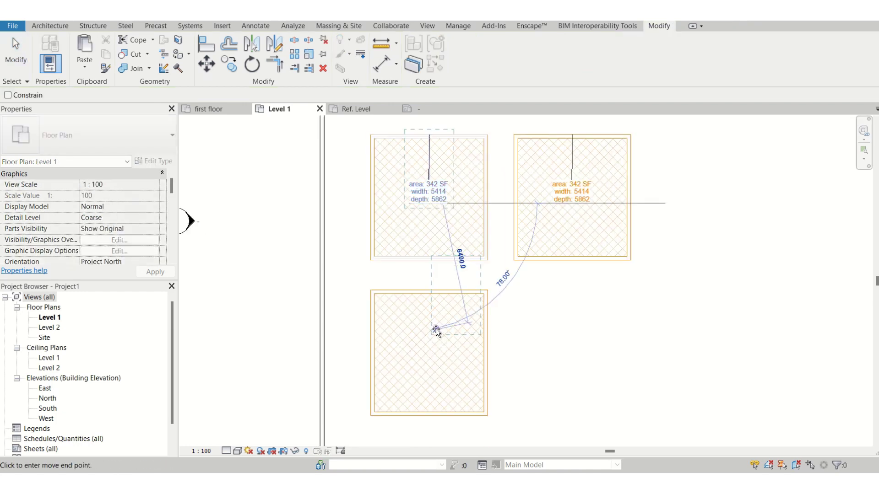
left_click(423, 343)
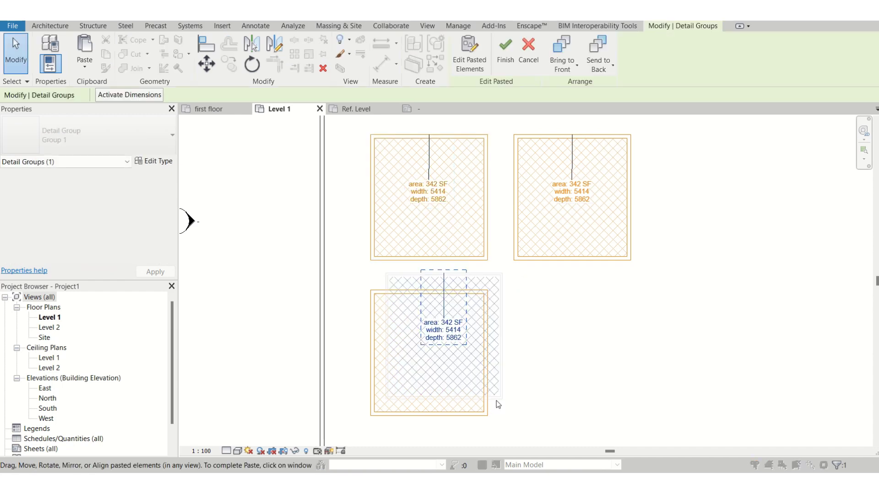
left_click(561, 287)
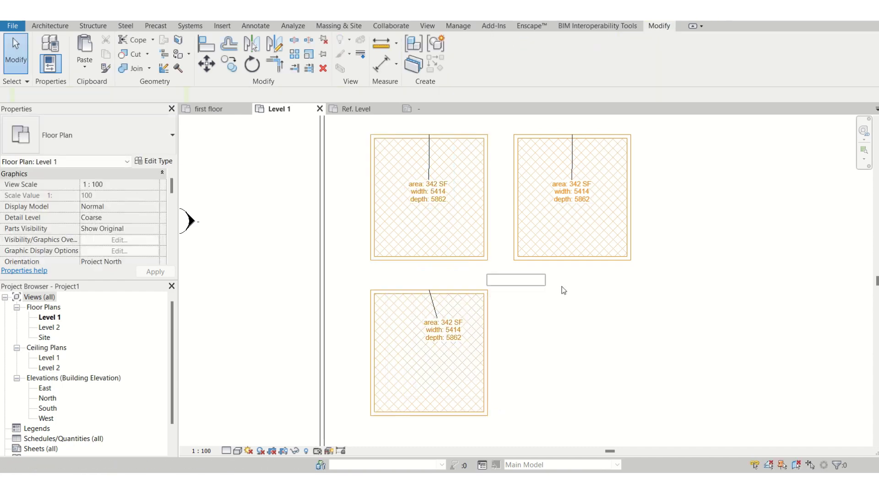
Stretch the lower rectangular region to about 6411 wide and pull it back to about 5414.
left_click(432, 346)
left_click(483, 340)
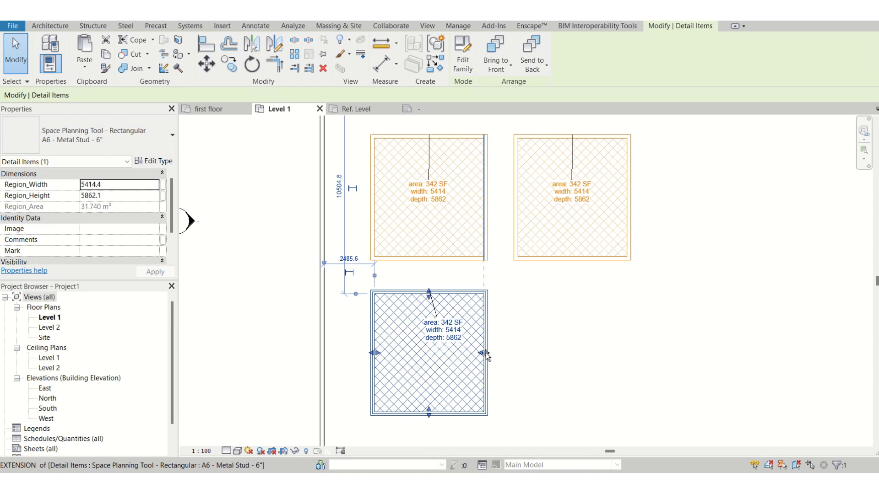
left_click_drag(485, 353, 506, 353)
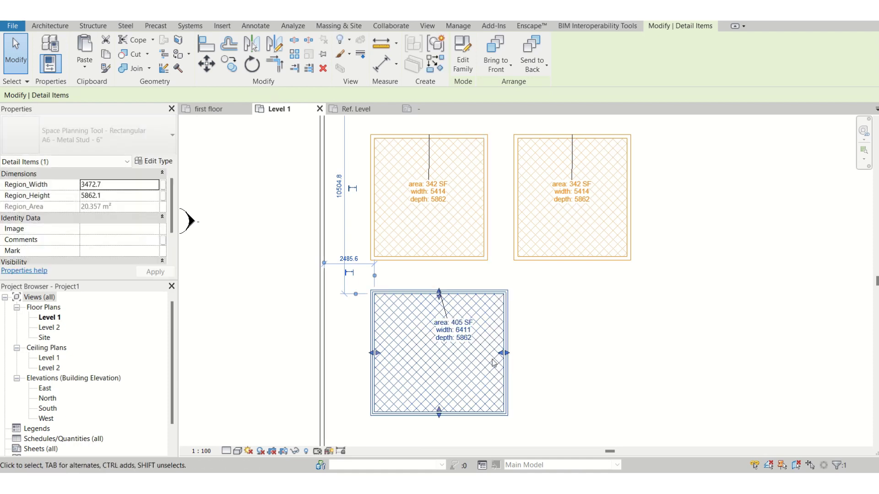
left_click(431, 193)
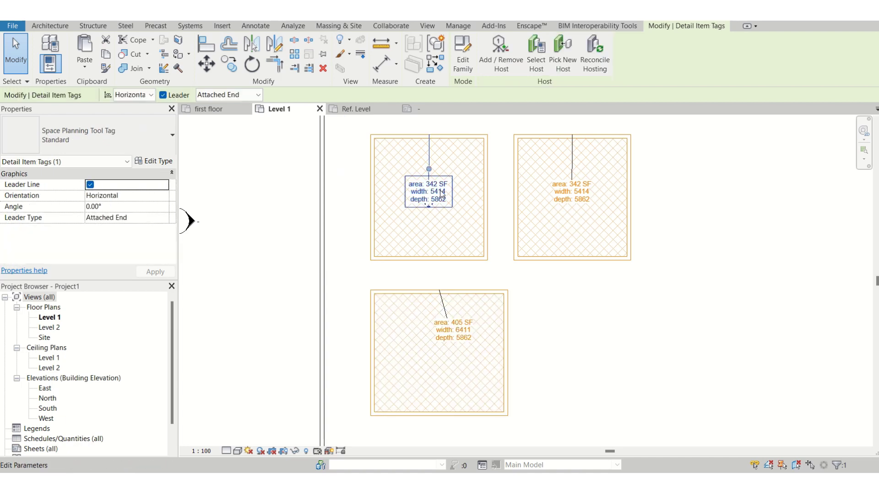
key("Escape")
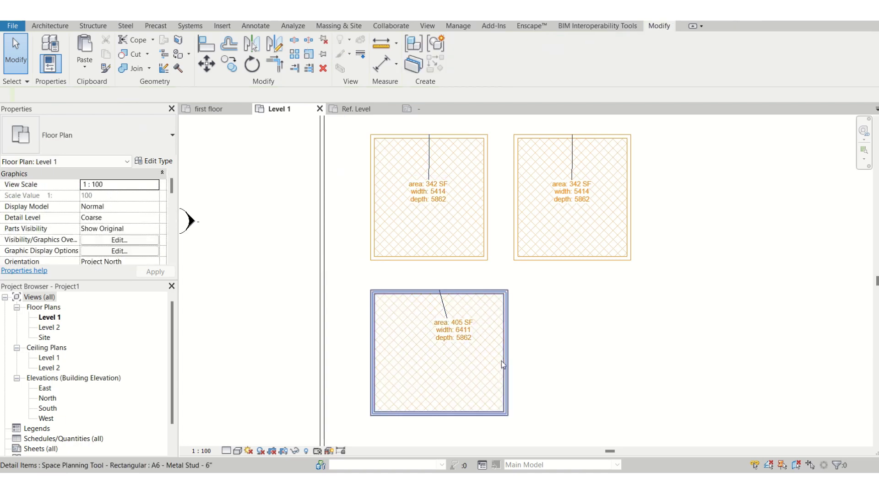
left_click(505, 362)
left_click_drag(505, 362, 486, 355)
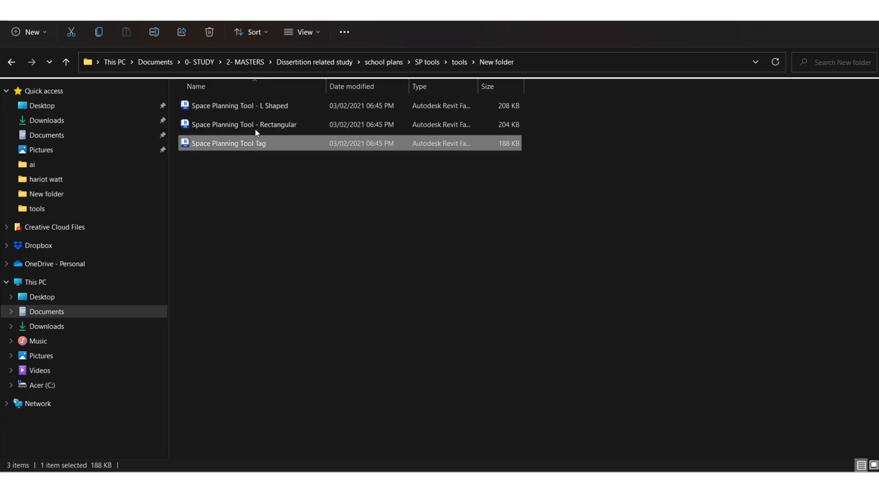
Open the Space Planning Tool - L Shaped family from File Explorer and load it into Project1 only.
double_click(268, 106)
left_click(421, 221)
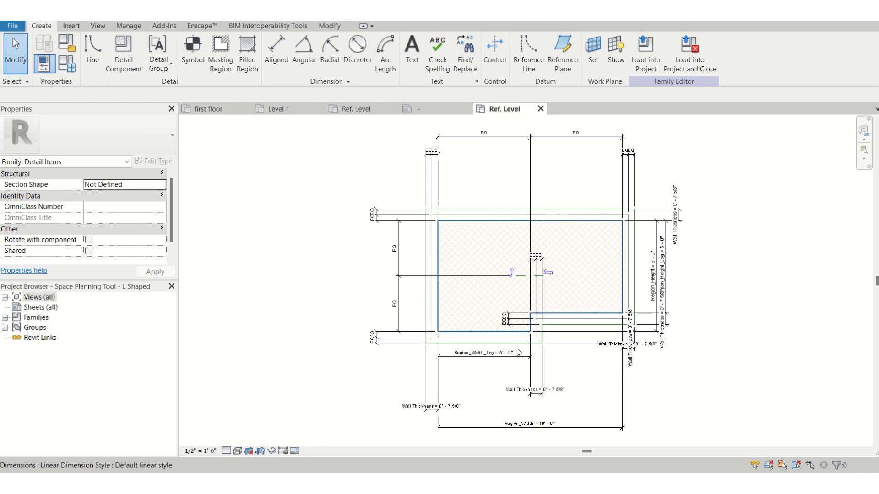
left_click(651, 68)
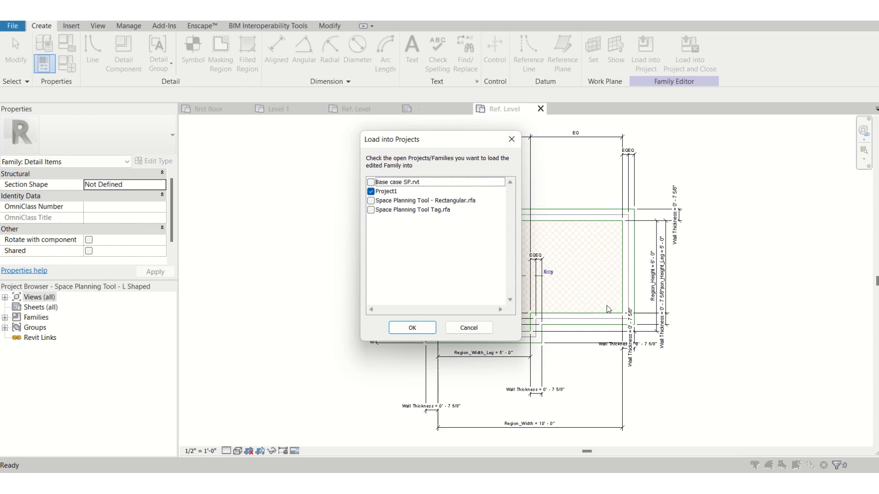
left_click(412, 327)
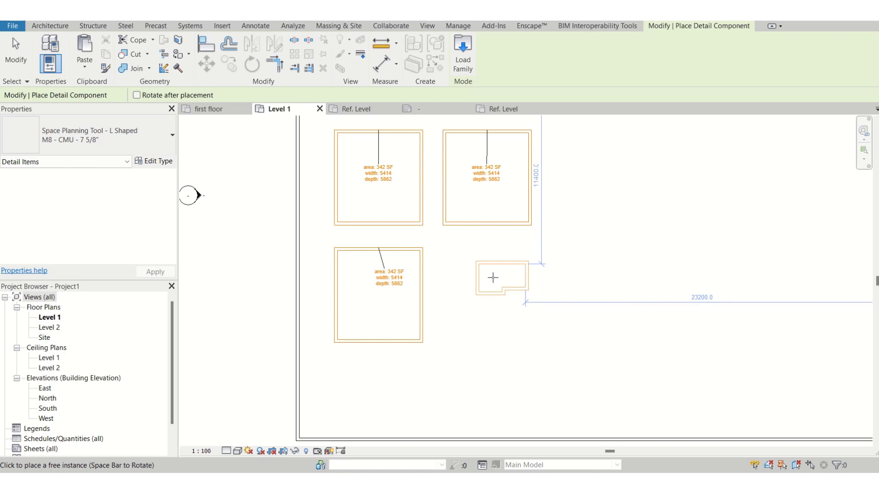
Place one L-shaped region, type M8 - CMU - 7 5/8", beside the lower rectangular region and end placement.
left_click(464, 265)
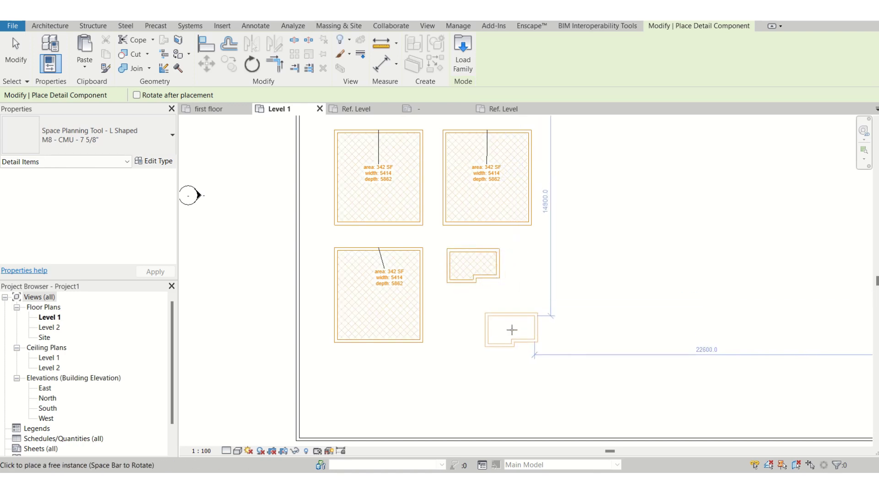
key("Escape")
key("Escape")
Stretch the L-shaped region to about 10148 wide and 10234 deep, with legs about 4953 wide and 3967 high.
left_click(462, 282)
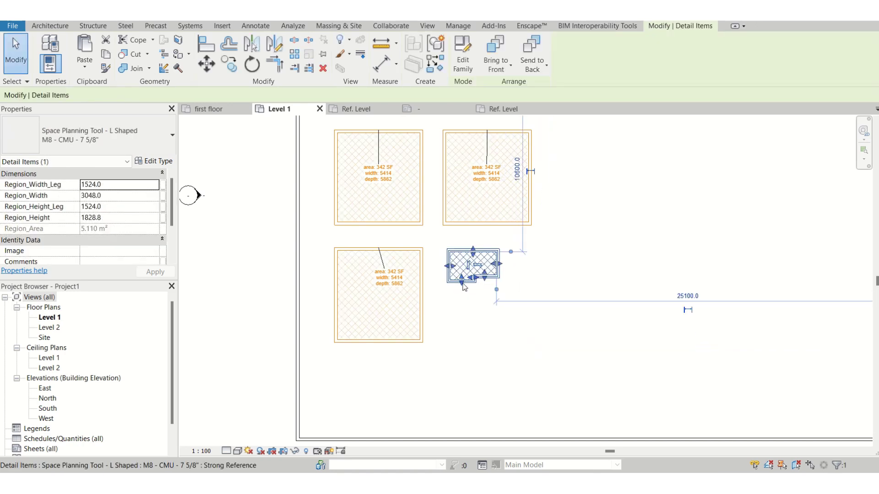
left_click_drag(458, 401, 457, 410)
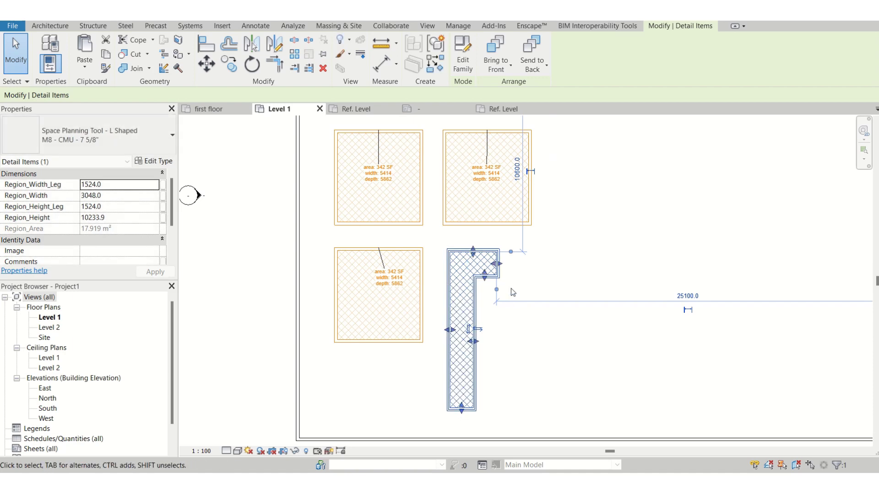
left_click_drag(502, 268, 692, 267)
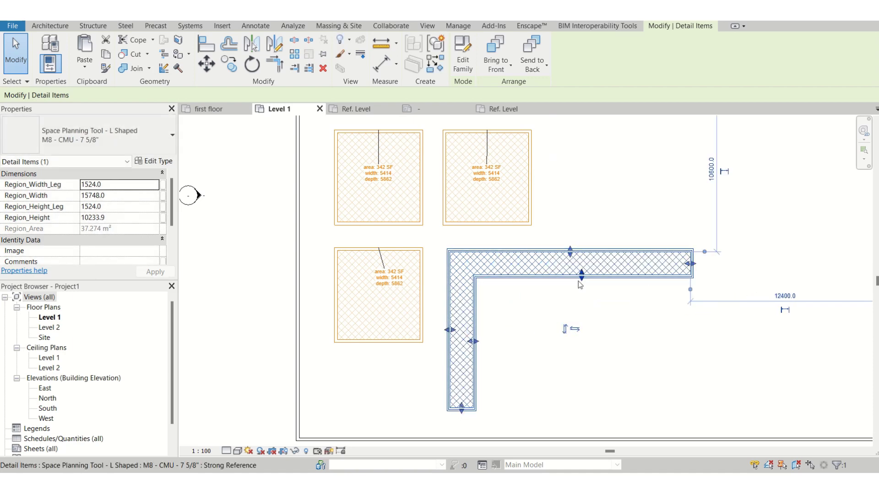
left_click_drag(582, 296, 591, 313)
left_click_drag(479, 362, 632, 362)
mouse_move(570, 251)
left_mouse_down()
mouse_move(571, 239)
mouse_move(570, 251)
left_mouse_up()
left_click_drag(631, 360, 527, 364)
left_click_drag(691, 282, 608, 282)
left_click(568, 377)
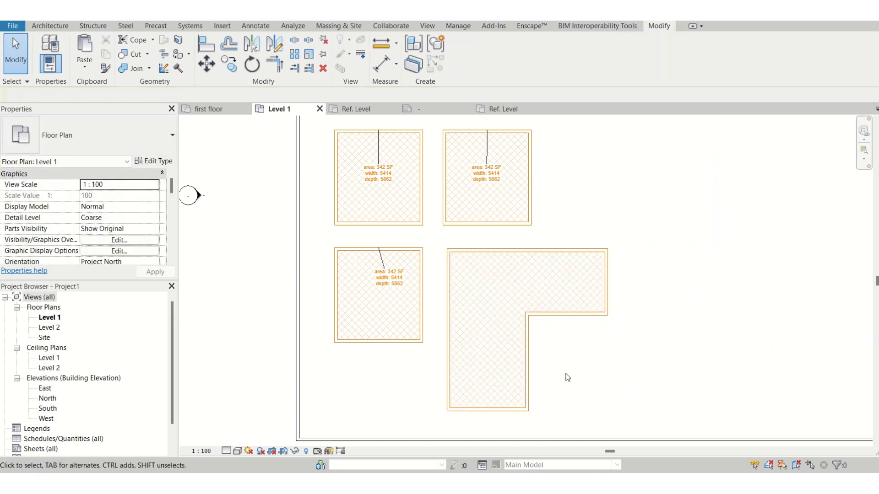
Copy the lower rectangular region's tag and paste it onto the upper arm of the L-shaped region.
left_click(387, 283)
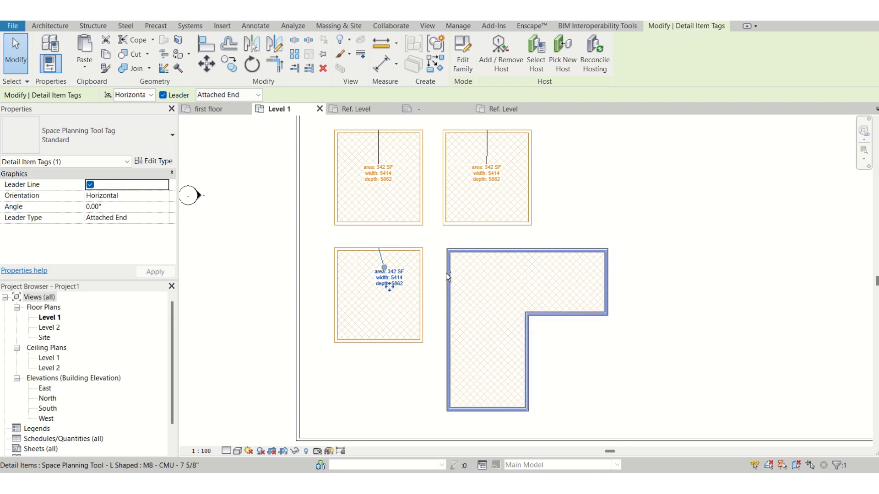
left_click(474, 275)
key("ctrl+v")
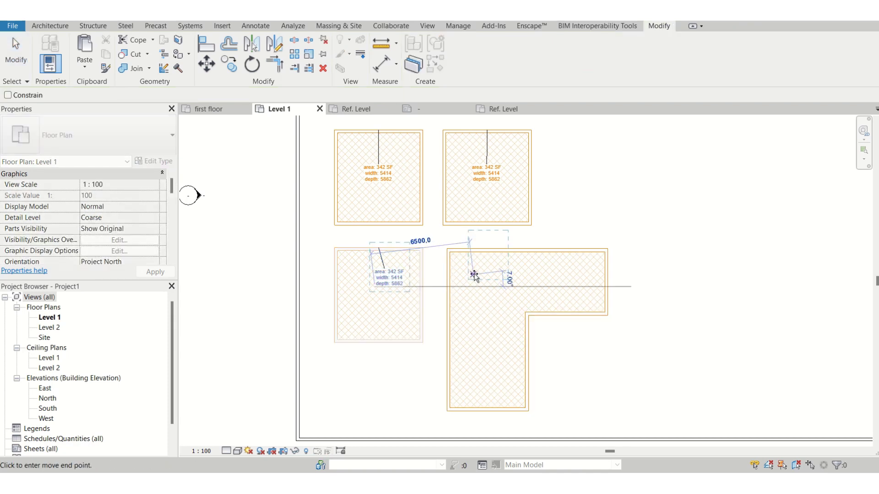
left_click(549, 288)
left_click(606, 370)
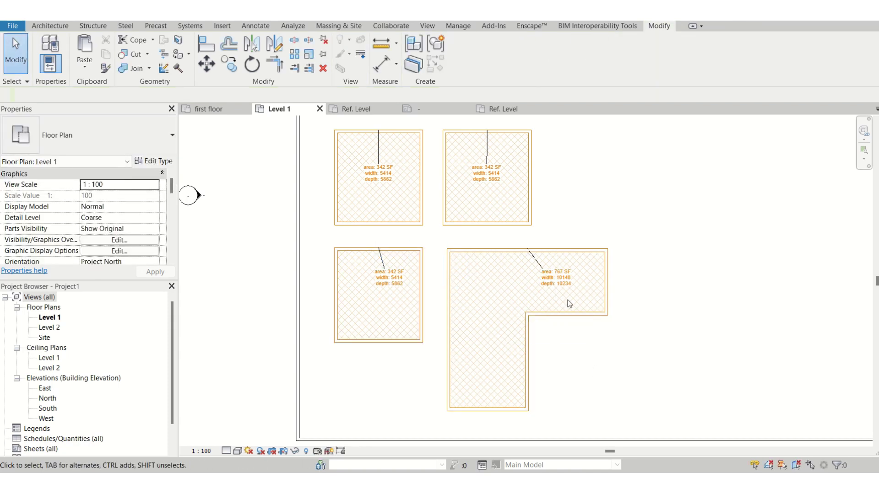
Shrink the tagged L-shaped region to about 8114 wide and its vertical leg to about 4394 wide.
left_click(568, 286)
scroll(568, 282, "up", 4)
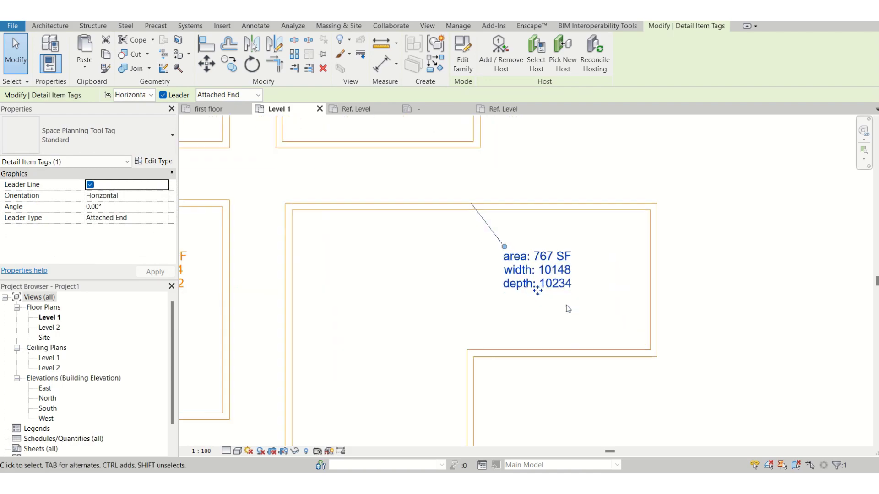
scroll(582, 268, "down", 3)
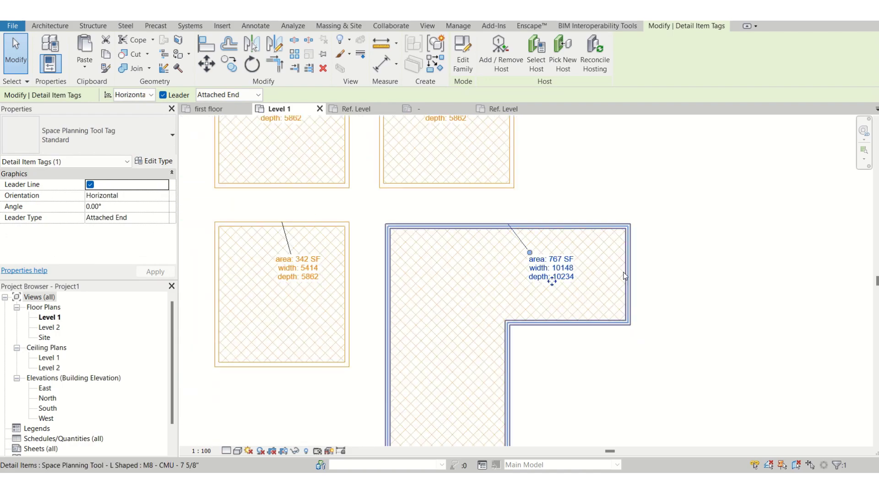
left_click(618, 279)
left_click_drag(622, 280, 573, 275)
scroll(590, 286, "up", 3)
scroll(572, 275, "down", 3)
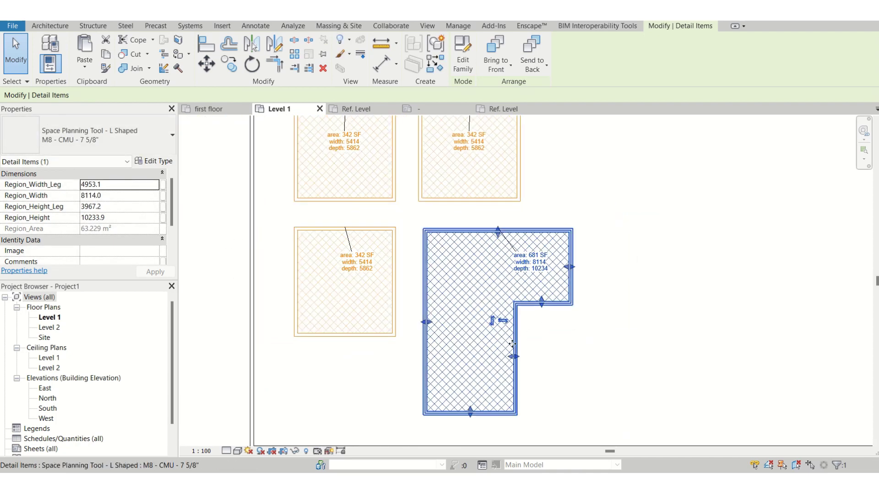
left_click_drag(514, 356, 505, 357)
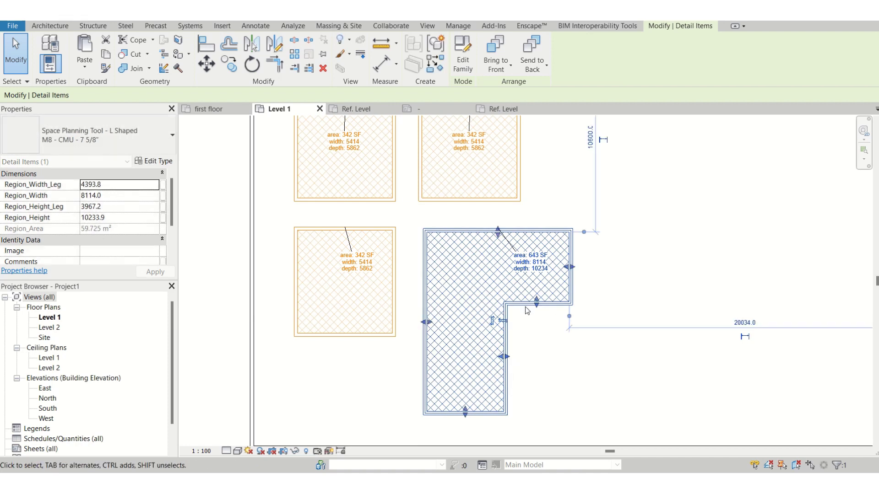
Check the parameter values behind the L-shaped region's tag and close them without changes.
scroll(457, 298, "down", 3)
scroll(476, 266, "up", 3)
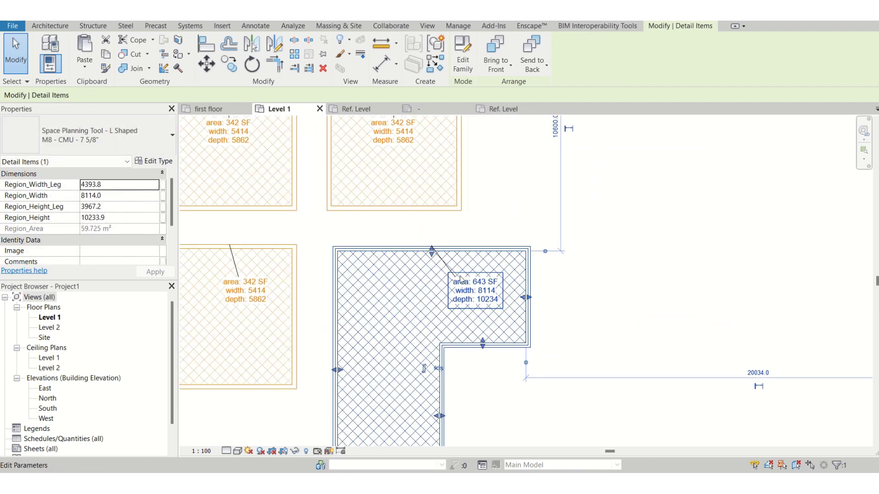
left_click(460, 279)
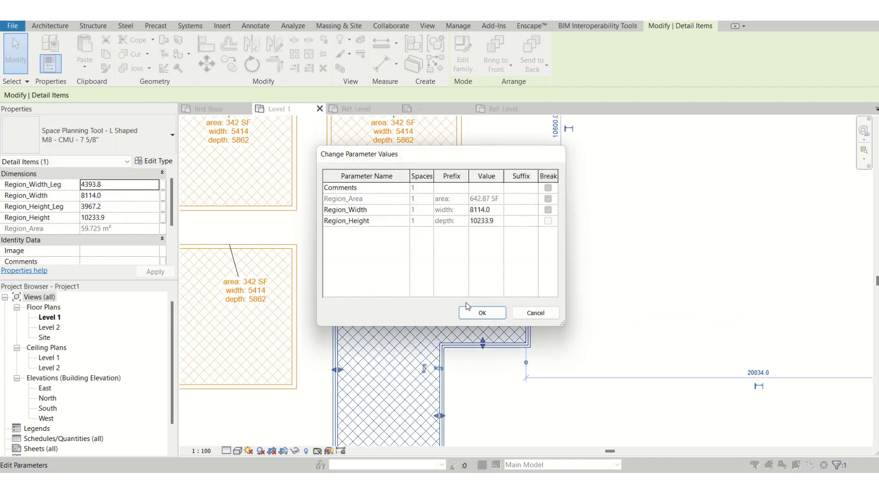
left_click(523, 314)
scroll(414, 186, "up", 3)
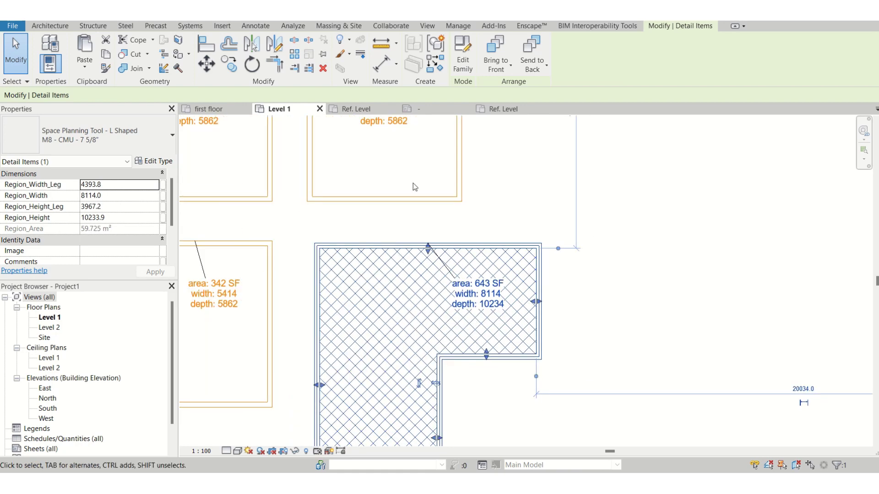
left_click(482, 286)
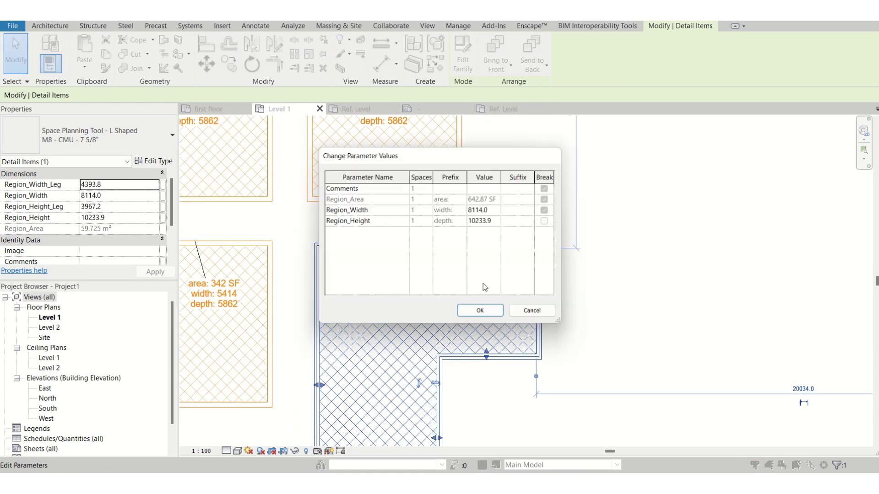
left_click(536, 313)
Open the L-shaped region's family for editing and inspect the label in the Space Planning Tool Tag family.
left_click(463, 55)
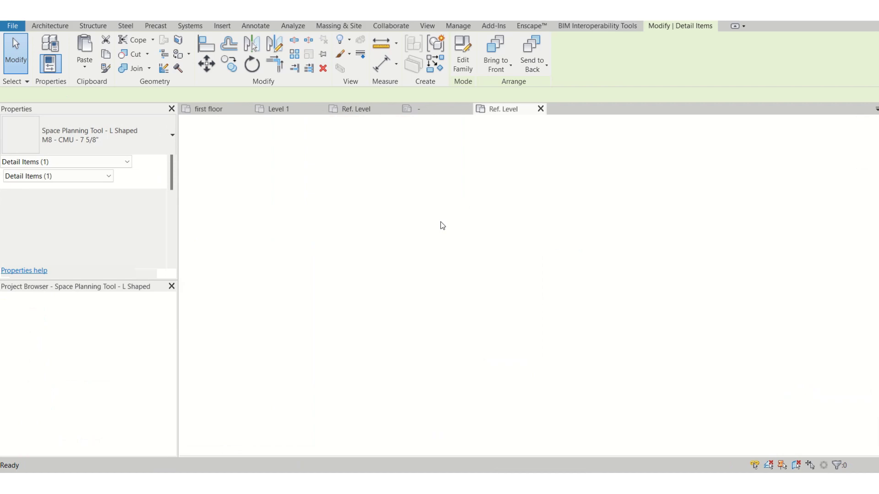
left_click(435, 109)
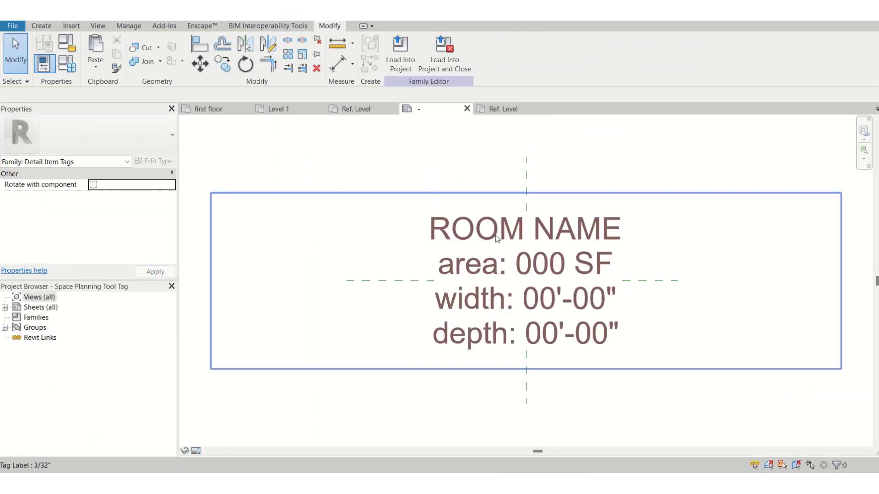
left_click(496, 237)
key("Escape")
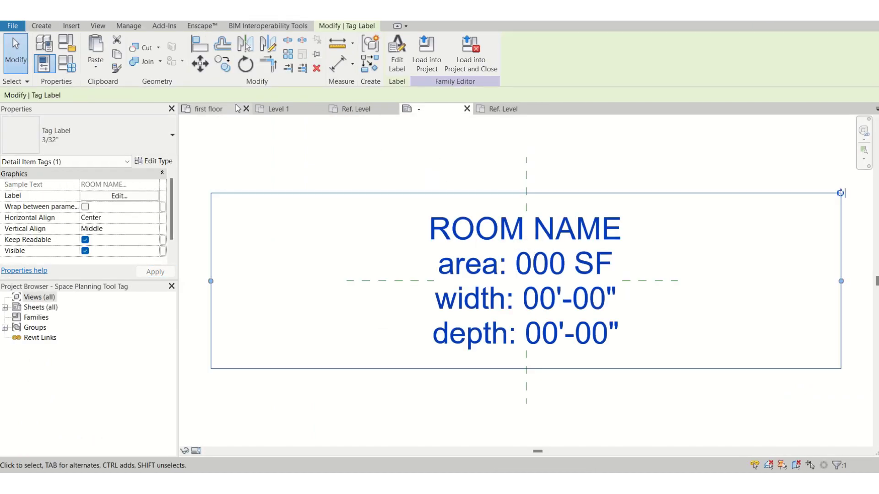
Return to the Level 1 plan and select the L-shaped region's tag.
left_click(278, 109)
scroll(394, 287, "up", 3)
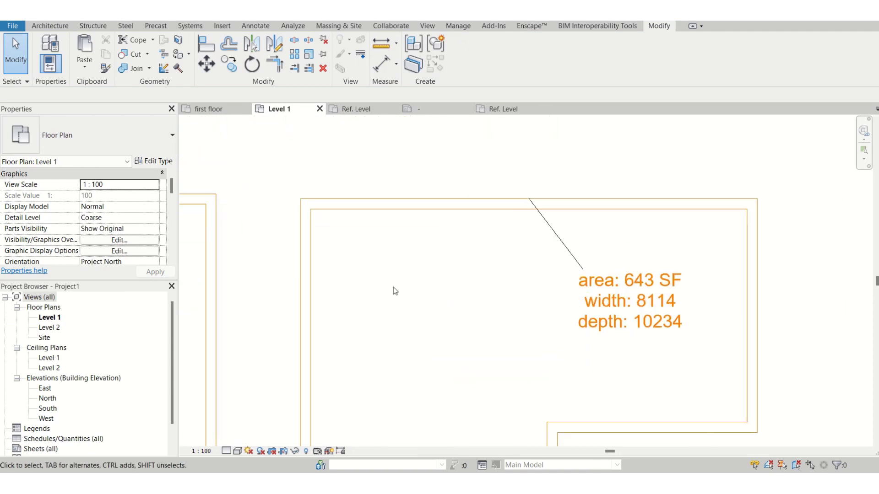
left_click(595, 285)
right_click(600, 267)
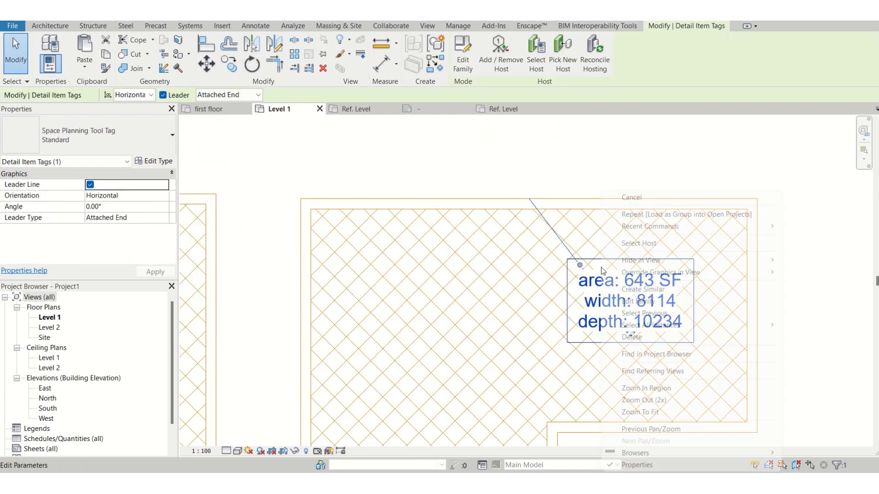
Switch to the first floor plan of the Base case SP project and examine the canteen, indoor playground and courtyard tags.
left_click(208, 109)
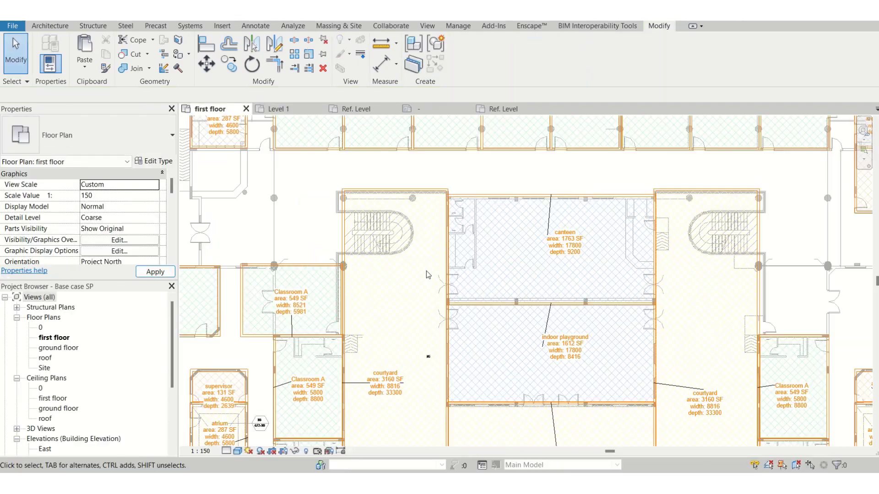
scroll(579, 278, "up", 3)
left_click(573, 243)
scroll(574, 242, "down", 3)
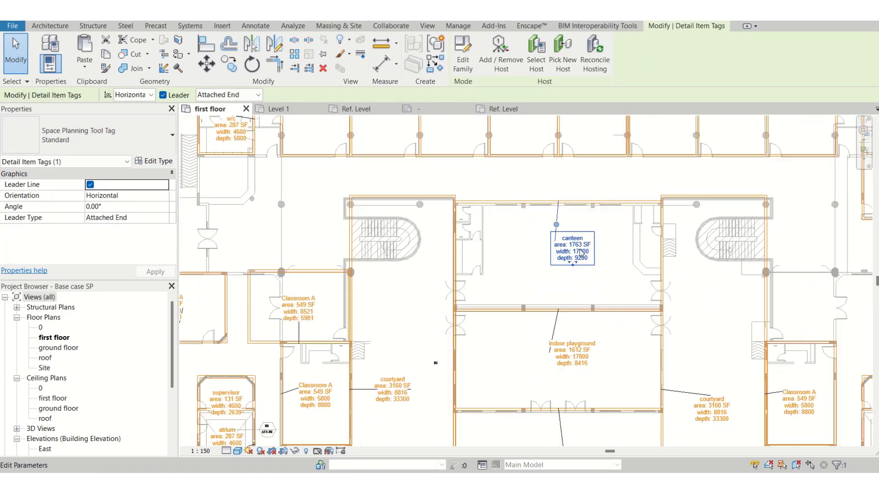
left_click(572, 389)
scroll(573, 377, "up", 4)
scroll(572, 377, "down", 4)
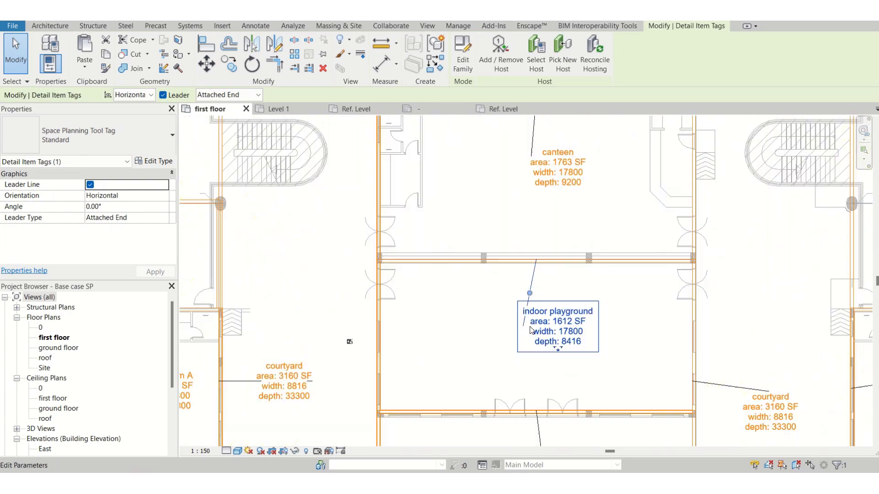
scroll(563, 304, "up", 2)
left_click(629, 316)
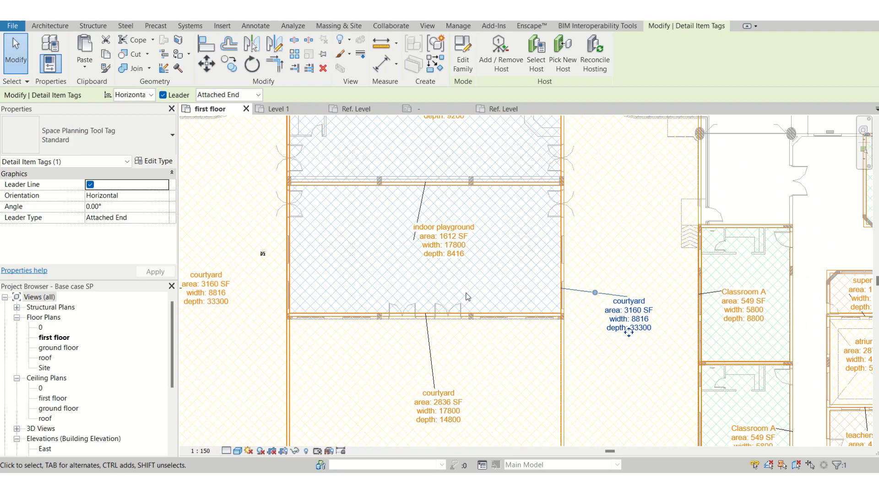
Check the parameter values of the 8800-wide admin room's tag without changes, and select the neighbouring central admin room's tag.
scroll(462, 298, "down", 3)
middle_click_drag(534, 410, 533, 276)
scroll(511, 385, "up", 3)
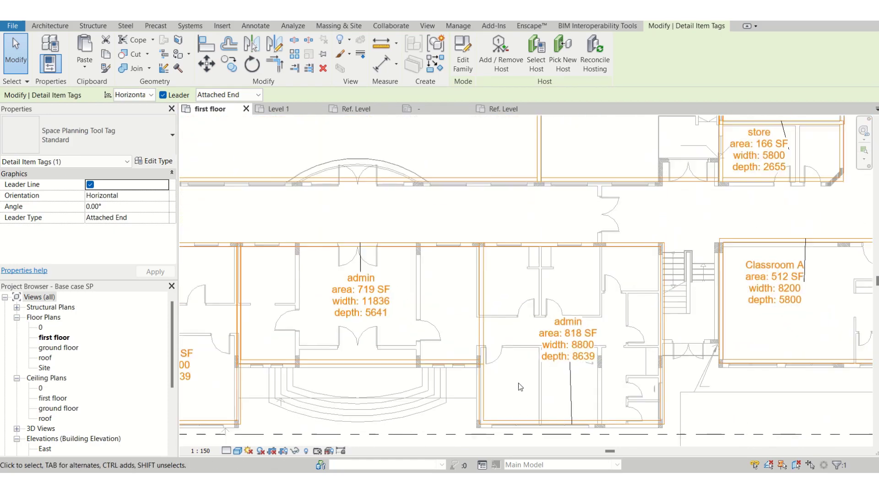
left_click(561, 326)
left_click(560, 323)
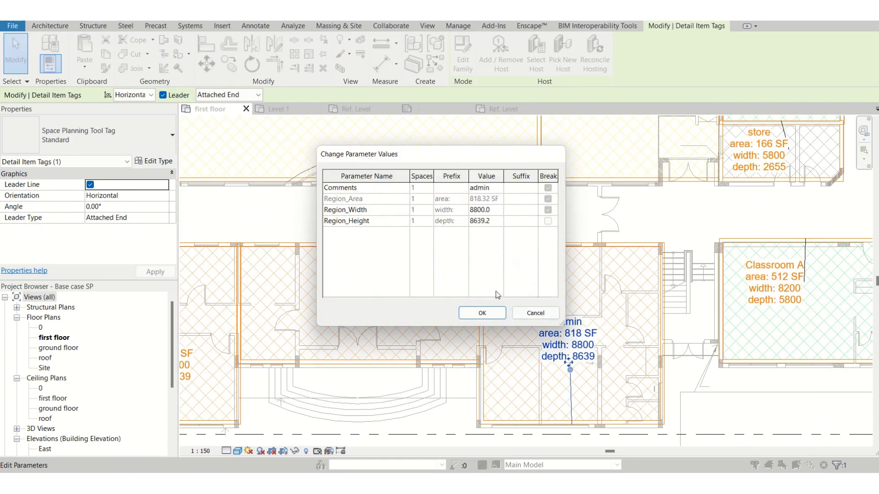
left_click(531, 312)
right_click(367, 290)
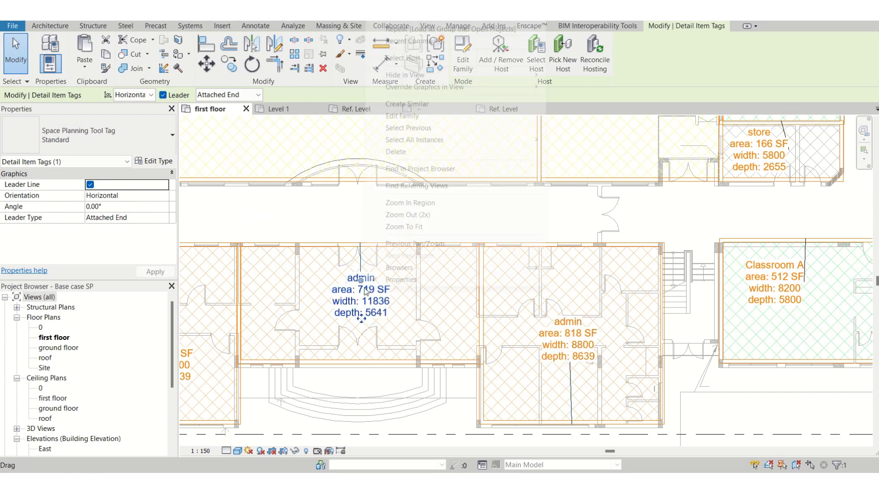
key("Escape")
Examine the layout of tagged space planning regions across the whole first floor plan.
scroll(334, 288, "down", 5)
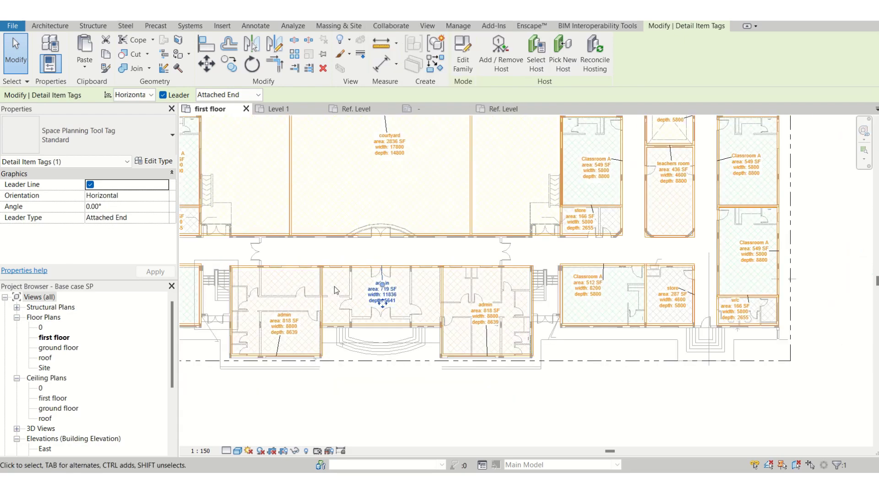
middle_click_drag(333, 295, 328, 446)
scroll(513, 248, "down", 2)
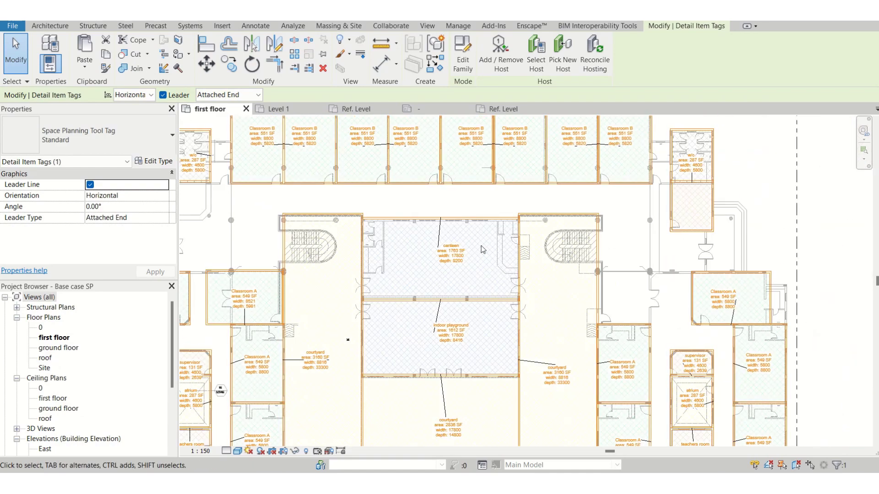
scroll(445, 193, "up", 1)
middle_click_drag(446, 194, 403, 261)
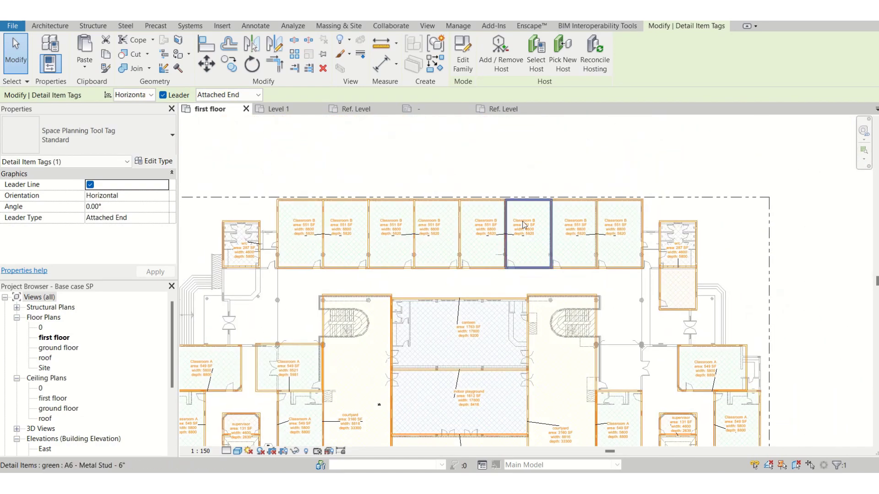
scroll(406, 239, "down", 4)
scroll(415, 245, "up", 2)
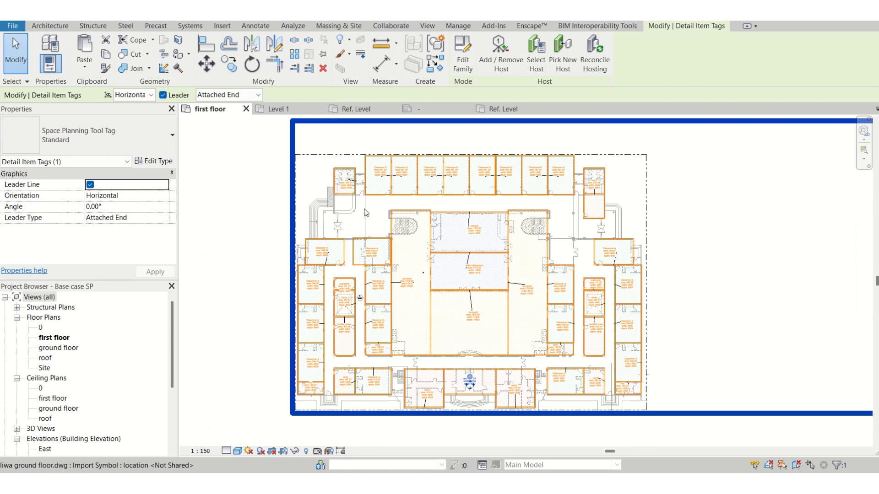
Select the first Classroom B region in the upper classroom row together with its tag.
left_click(383, 195)
scroll(378, 169, "up", 2)
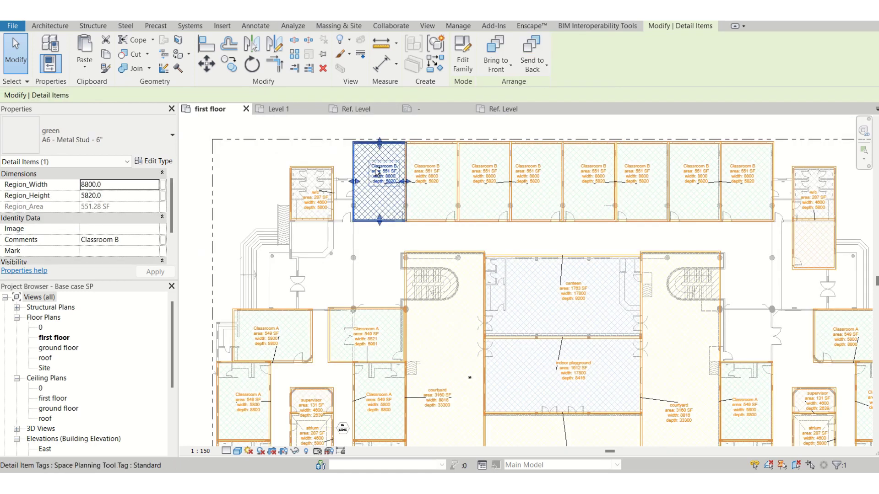
left_click_drag(377, 173, 394, 149, "ctrl")
scroll(387, 142, "up", 1)
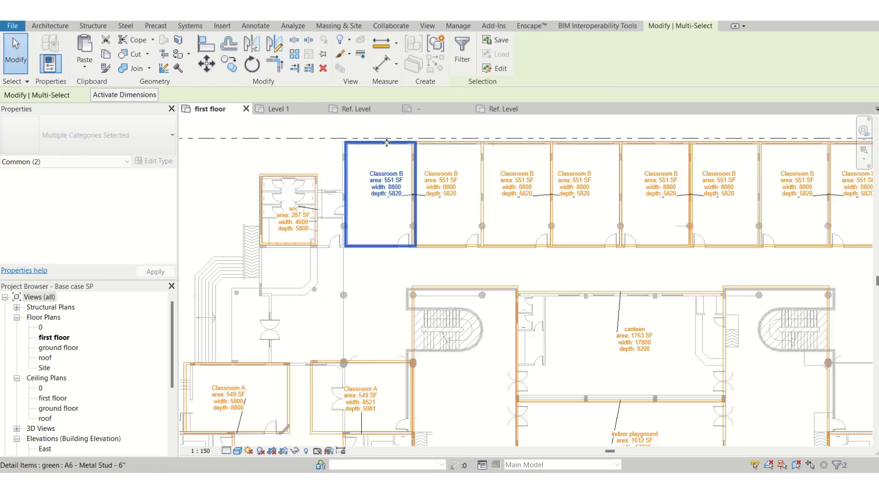
scroll(386, 143, "up", 4)
scroll(332, 146, "down", 2)
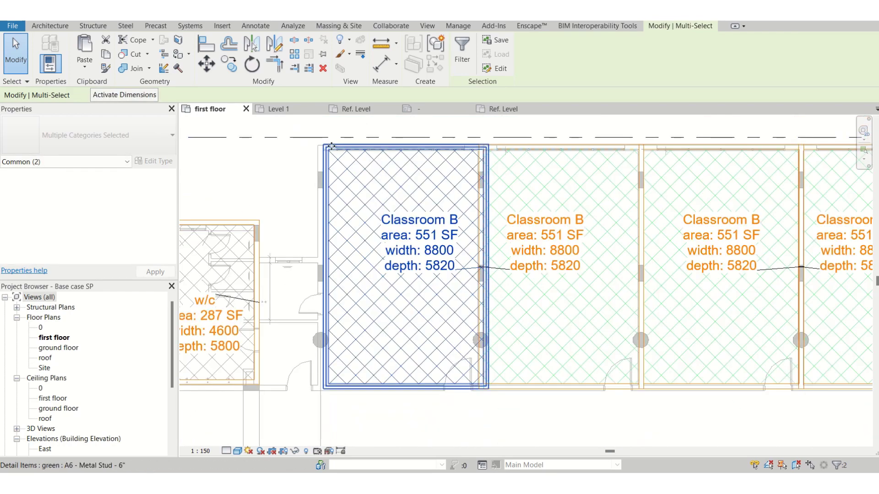
left_click(320, 147)
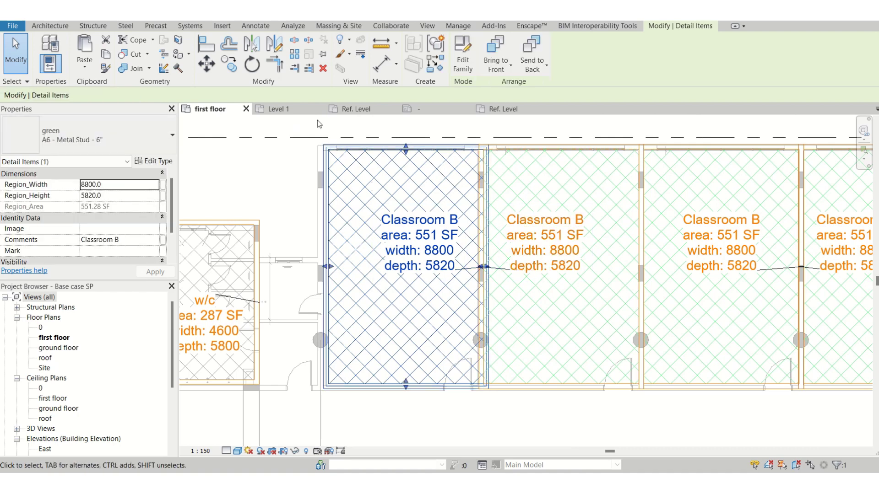